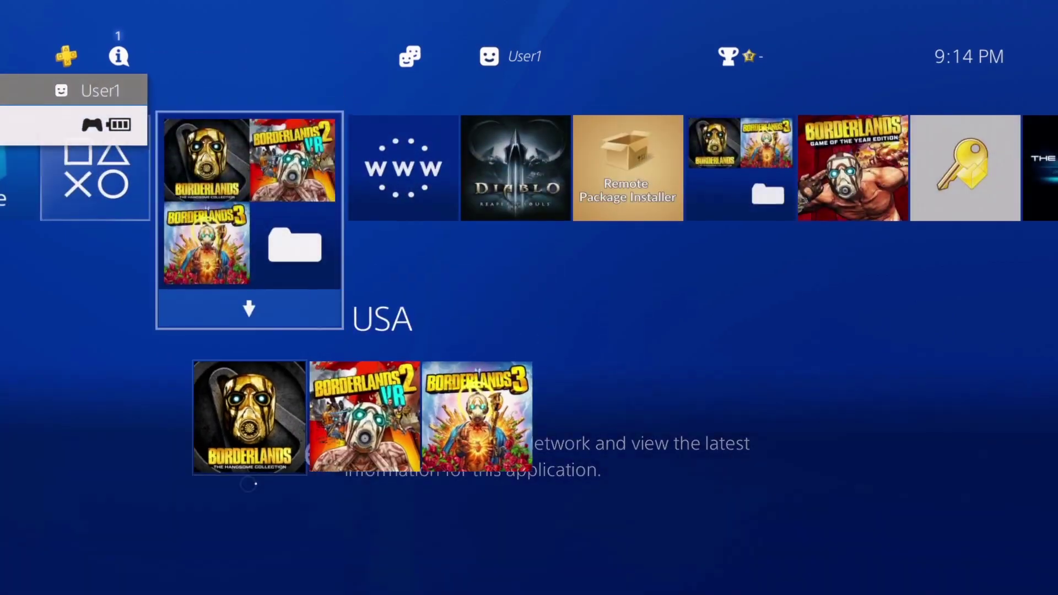
- Open the console's Settings from the home screen and enter Account Management
key(Up)
key(Right)
key(Right)
key(Right)
key(Right)
key(Right)
key(Right)
key(Right)
key(Right)
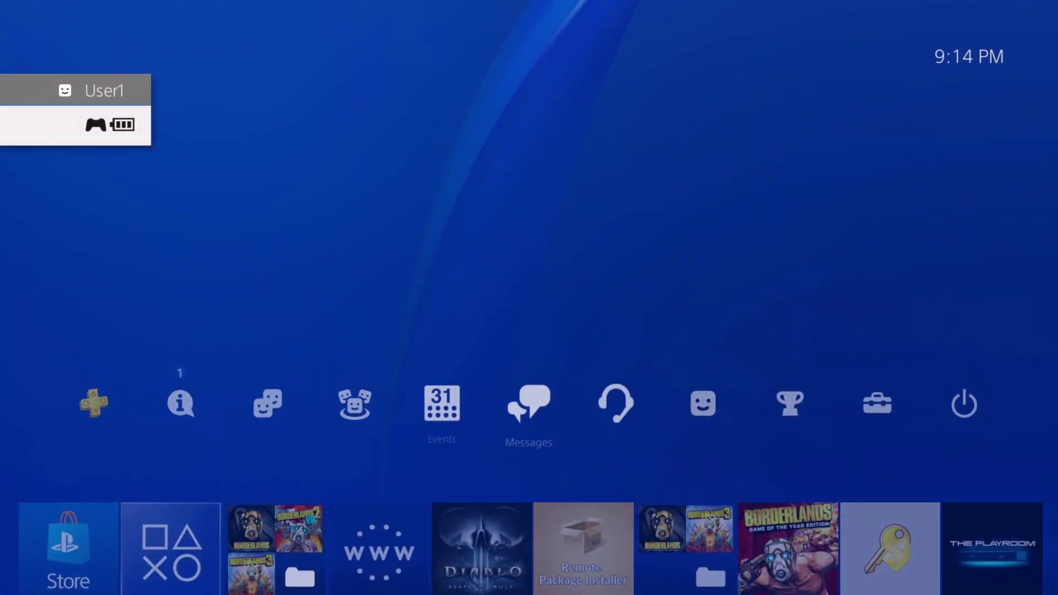
key(Return)
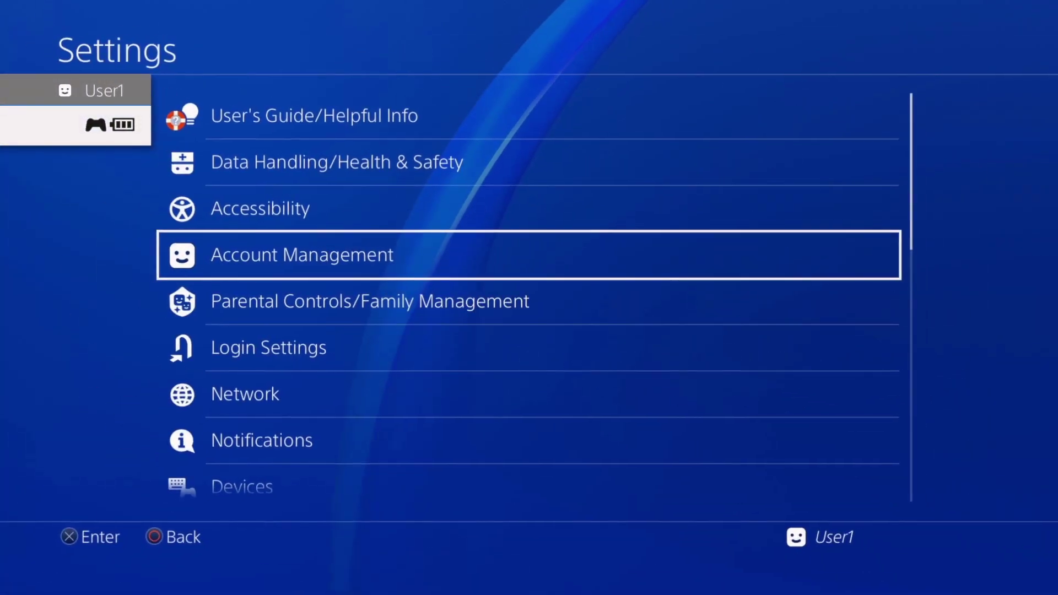
key(Return)
key(Return)
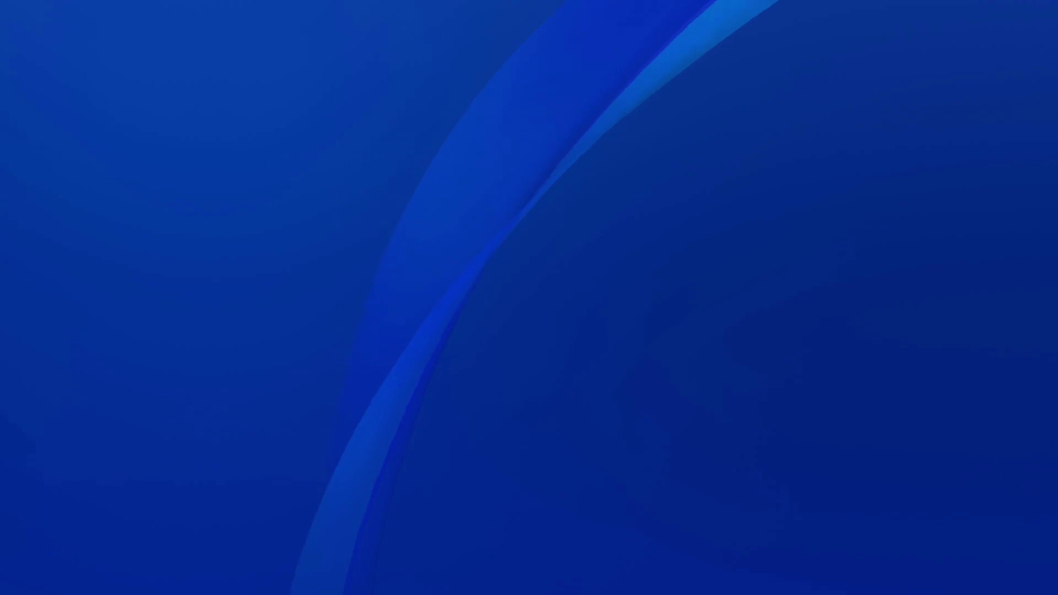
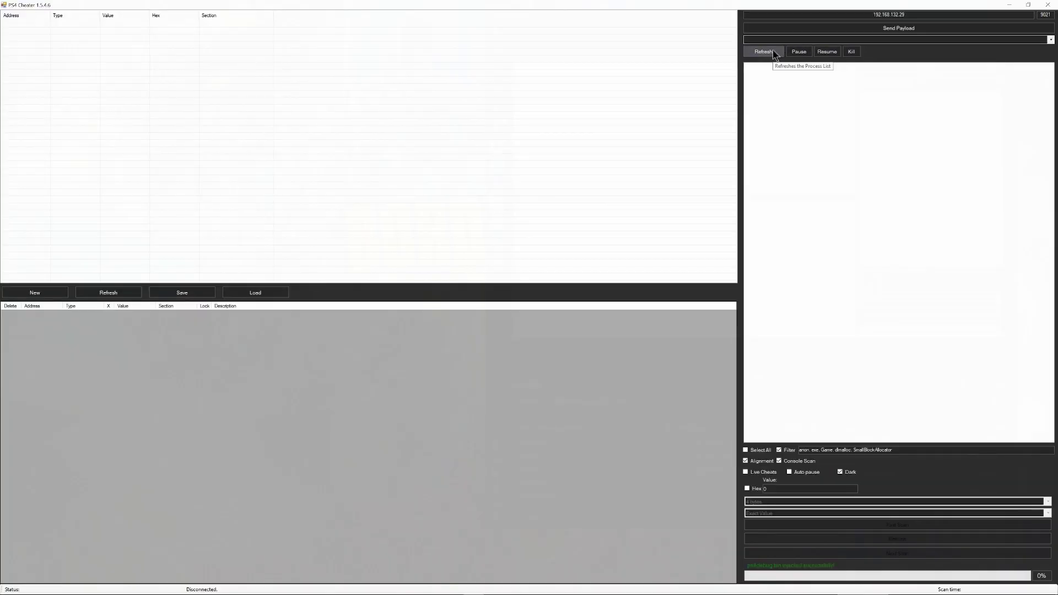
- Refresh the process list, choose the MAGNOLIA.elf process and select its 131072KB memory section starting at 240000000
click(764, 51)
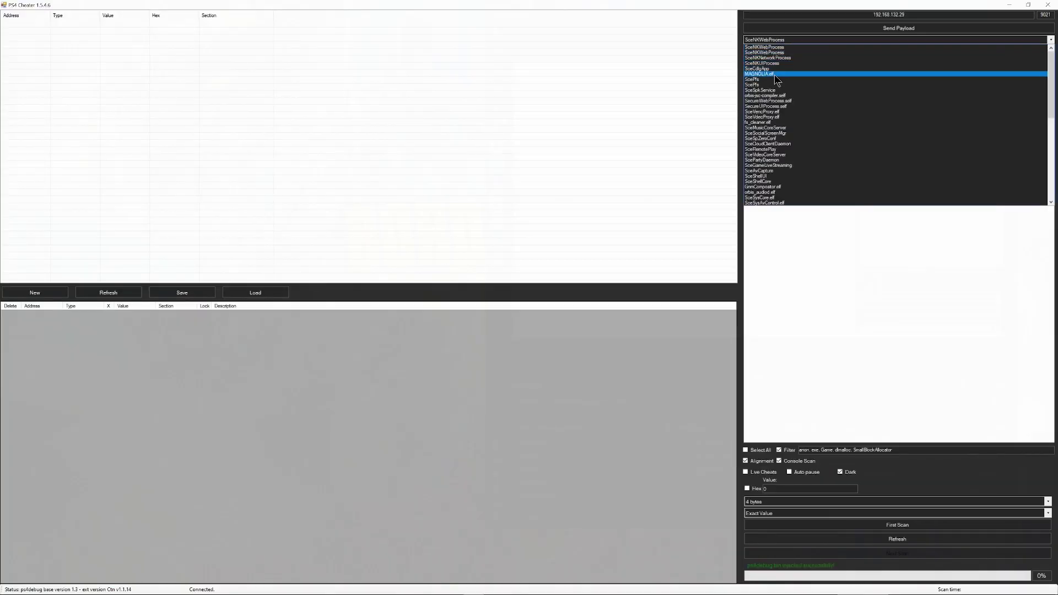
click(775, 74)
click(766, 143)
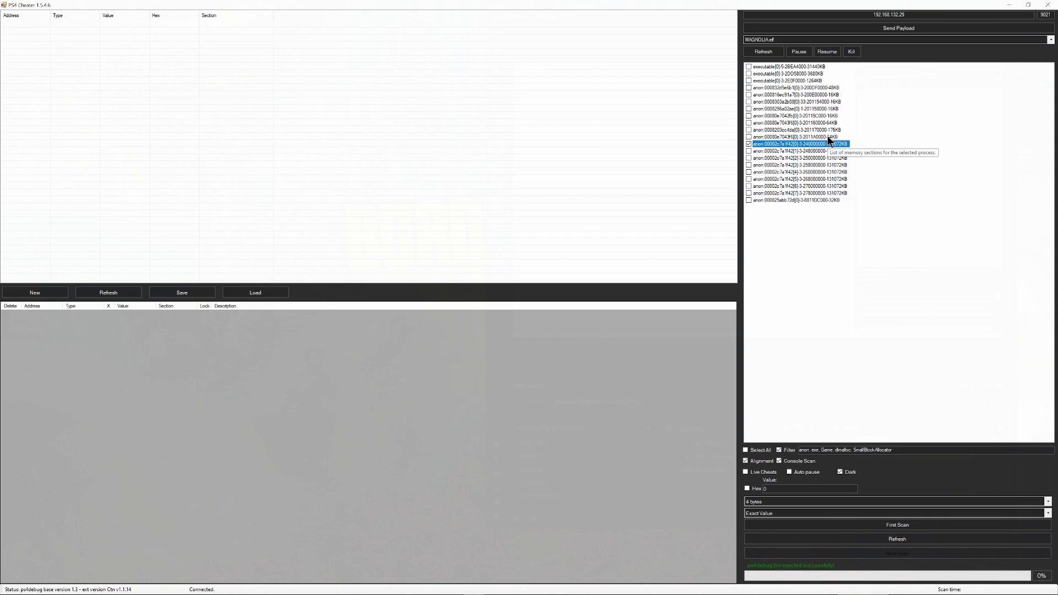
- Scan the selected section for the exact 4-byte value 0, and narrow the results with further scans for 0, 1 and 0
click(781, 490)
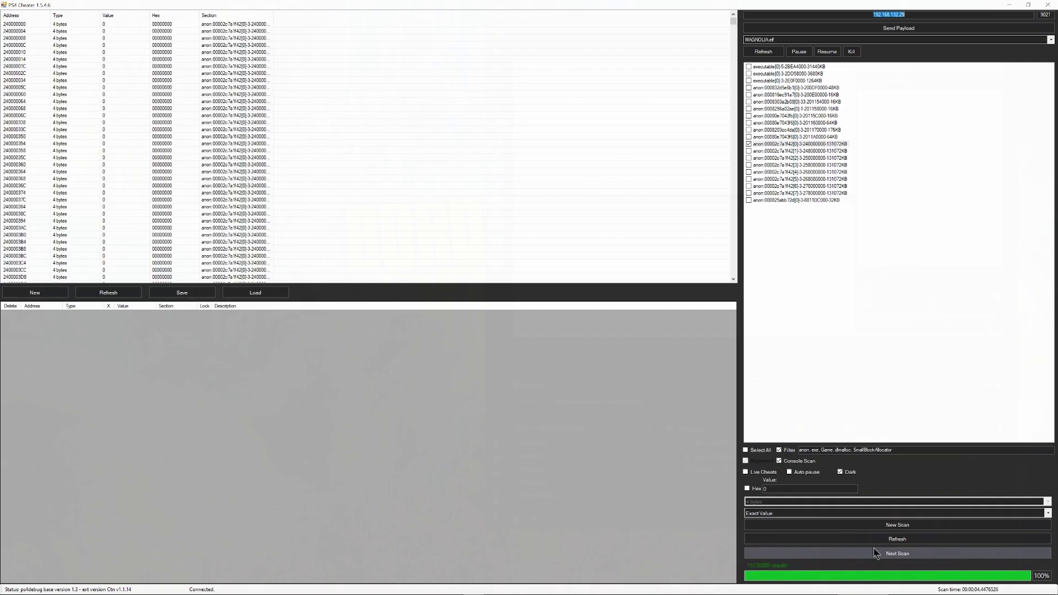
click(876, 553)
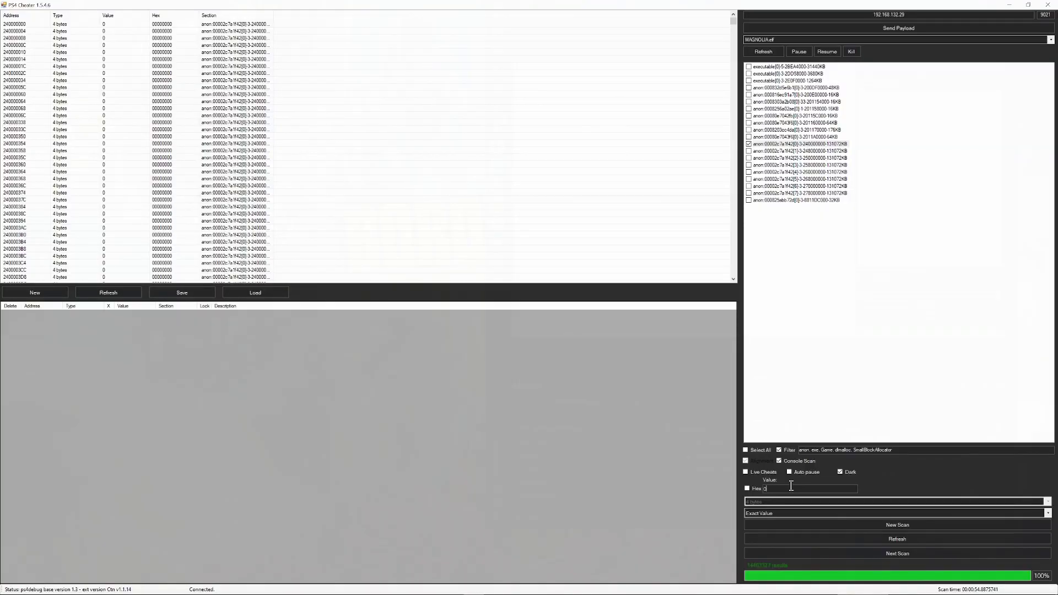
drag(773, 490, 751, 488)
click(858, 554)
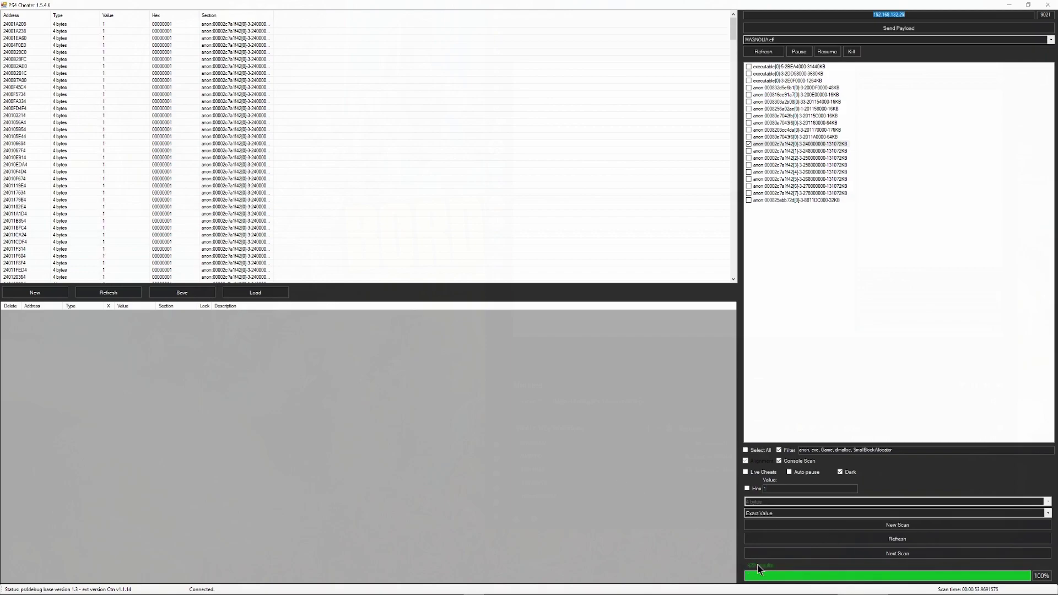
click(866, 554)
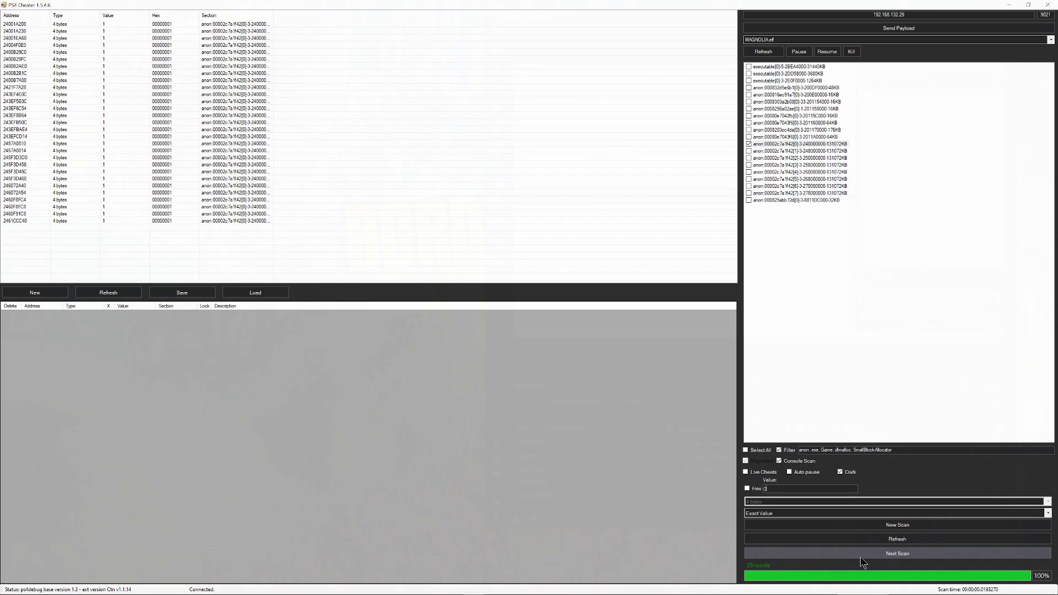
click(861, 554)
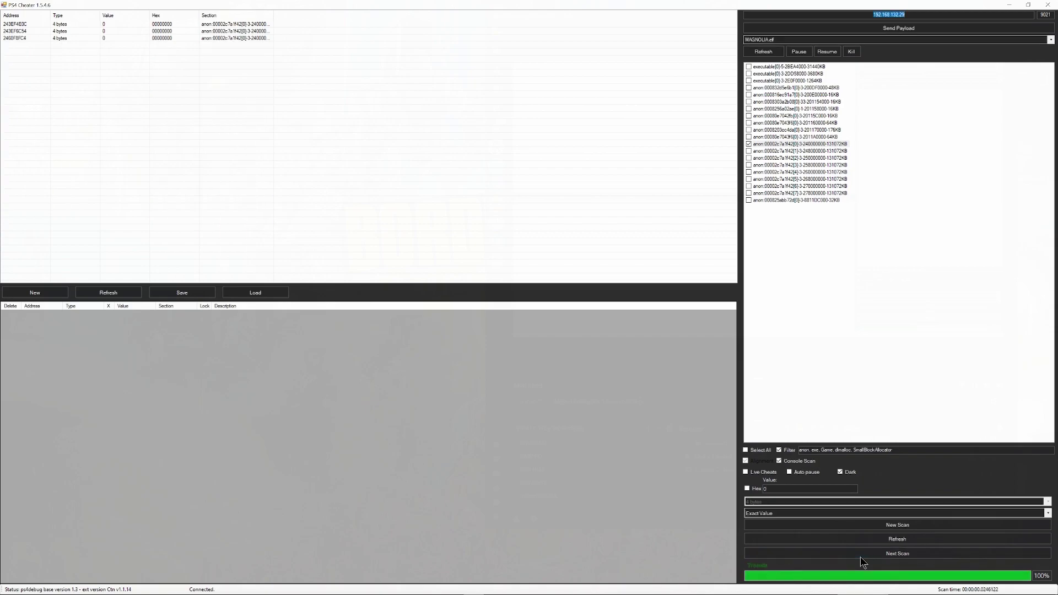
- Try the second scan result in the cheat list with a value of 1, and delete the entry
double_click(116, 24)
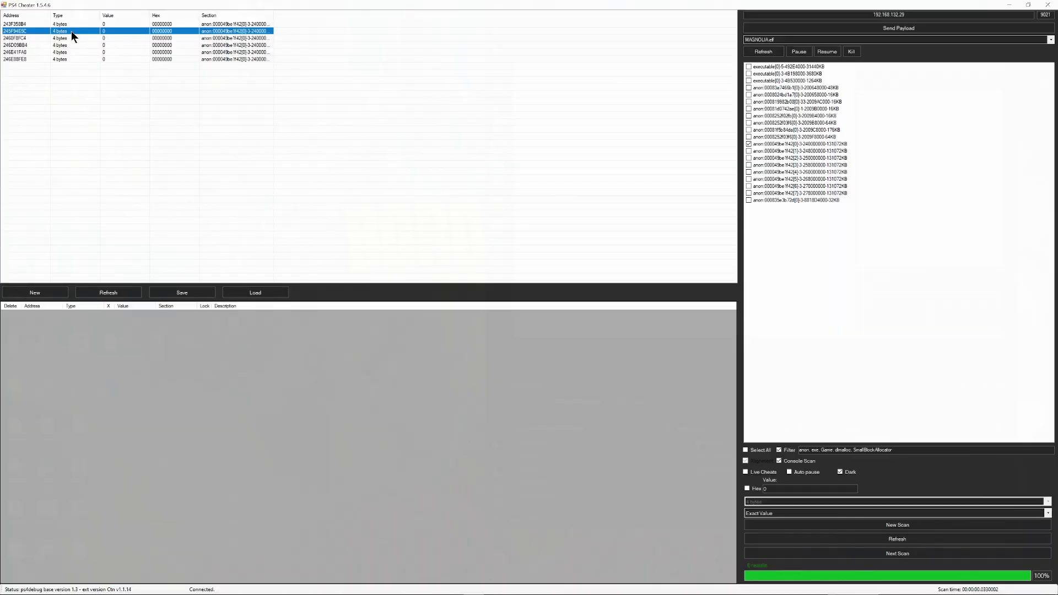
double_click(71, 31)
click(124, 316)
click(125, 317)
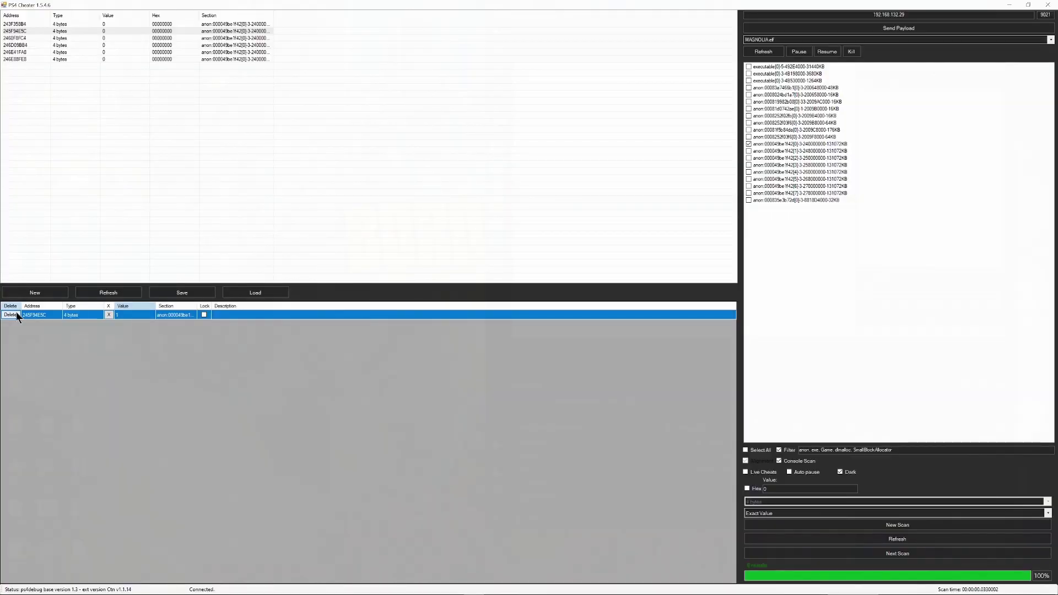
click(15, 312)
- Add the result address 2460F8FC4 to the cheat list and set its value to 9999999
click(103, 37)
double_click(103, 38)
click(123, 318)
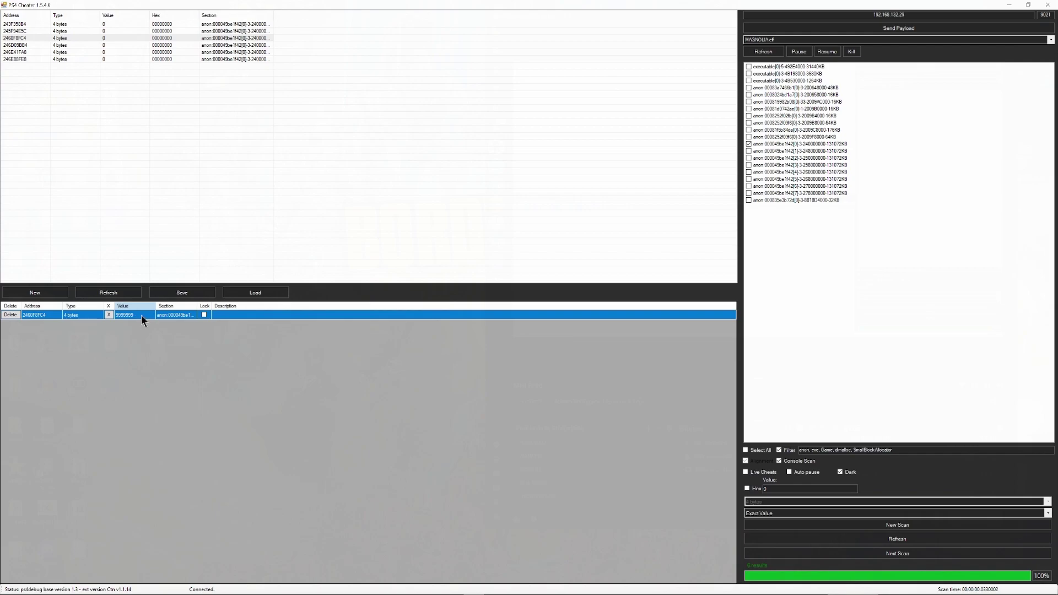
- Open address 2460F8FC4 in the hex editor and select the four bytes before it, starting at 2460F8FC0
right_click(142, 315)
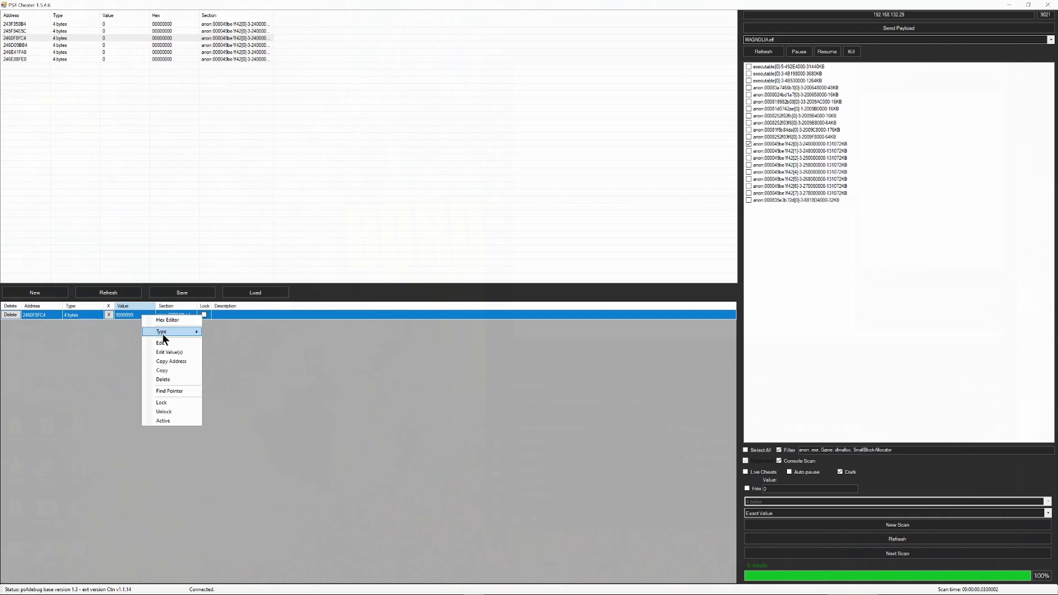
click(184, 317)
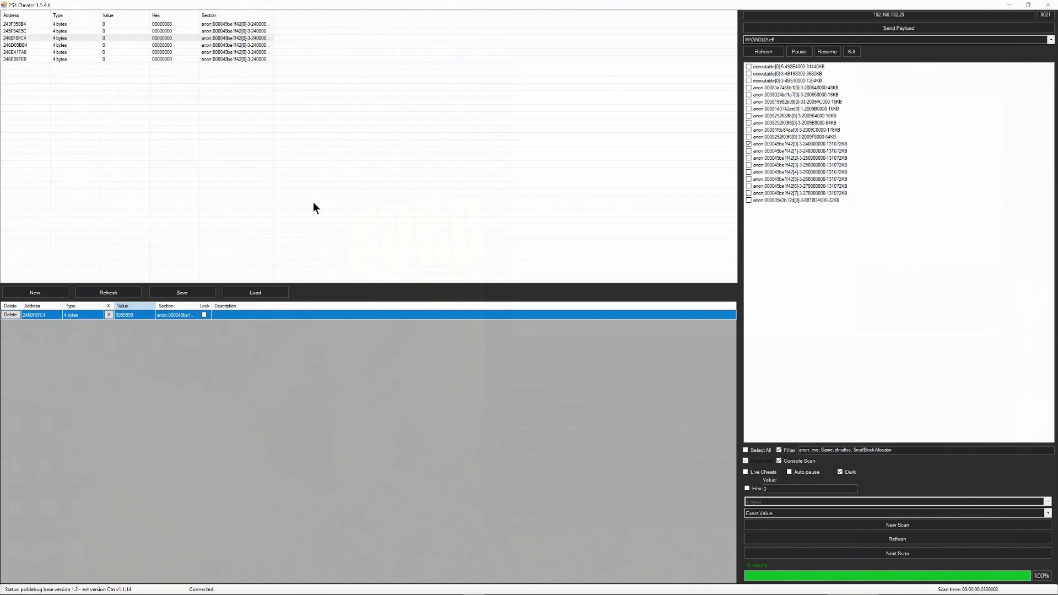
drag(285, 49, 530, 76)
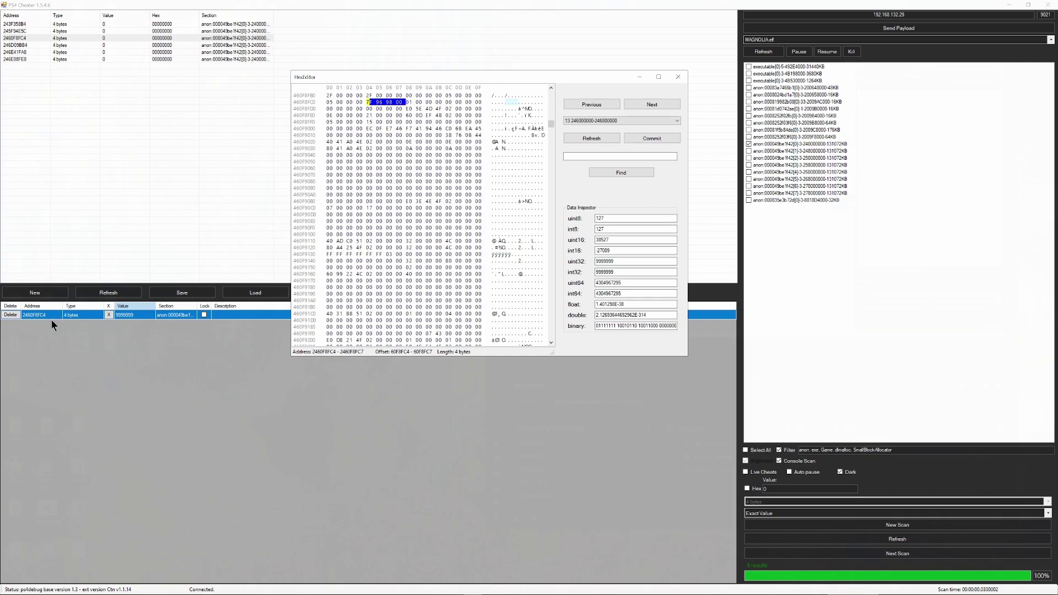
click(331, 102)
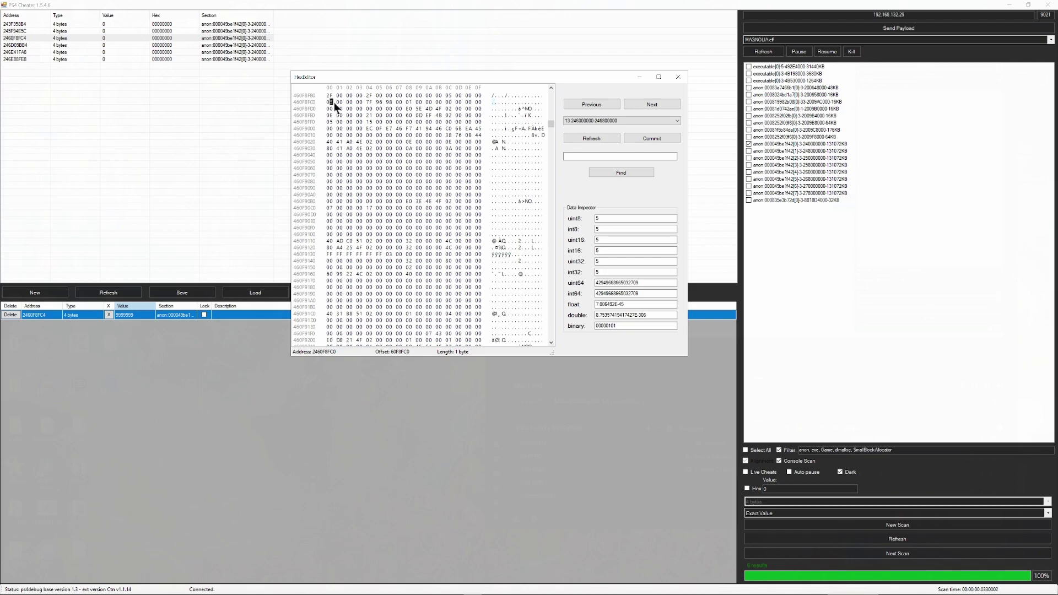
drag(326, 101, 366, 102)
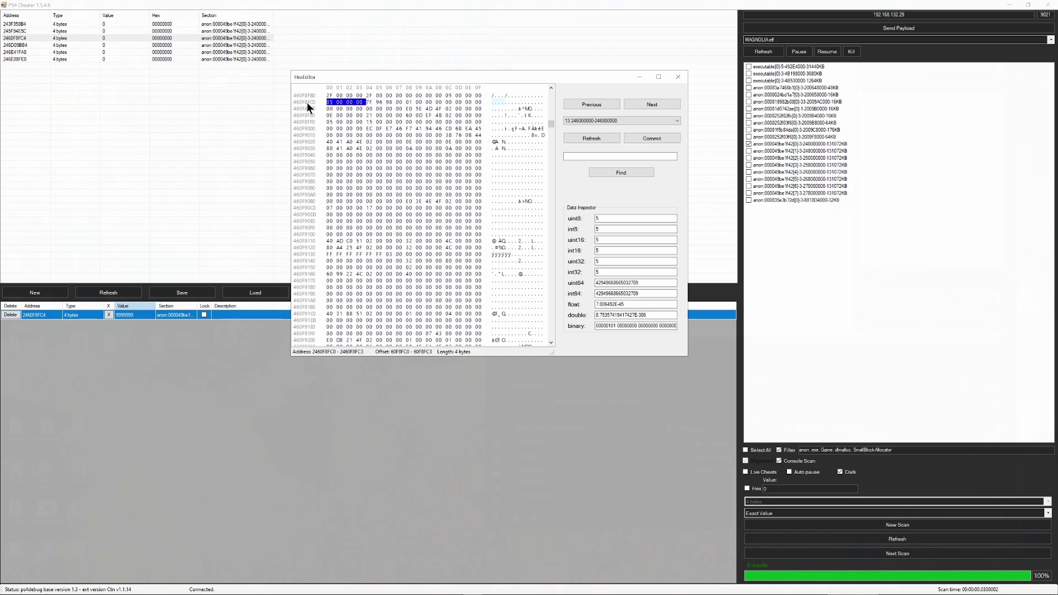
click(330, 102)
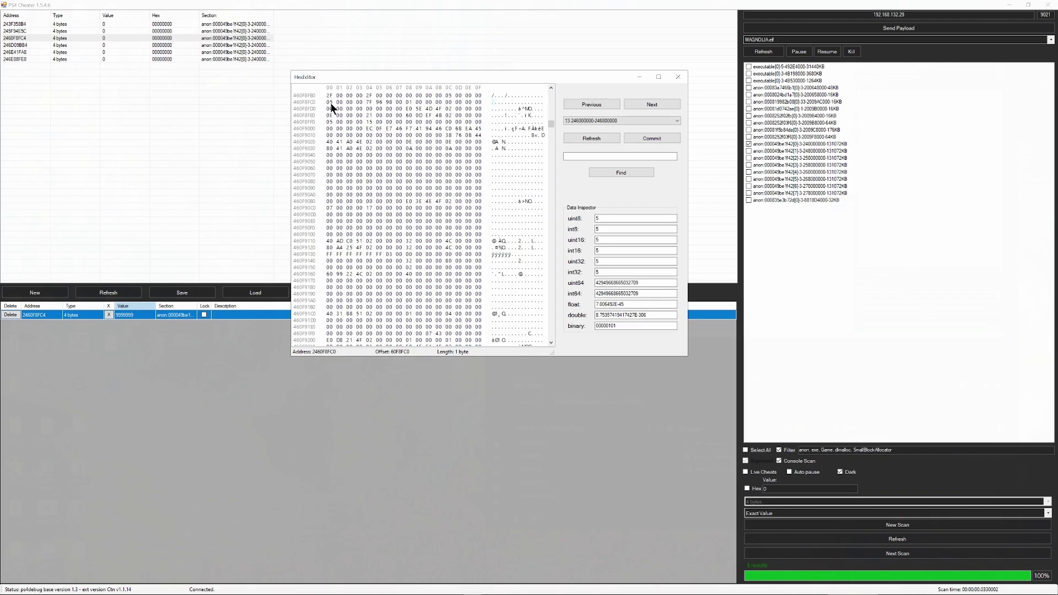
key(Right)
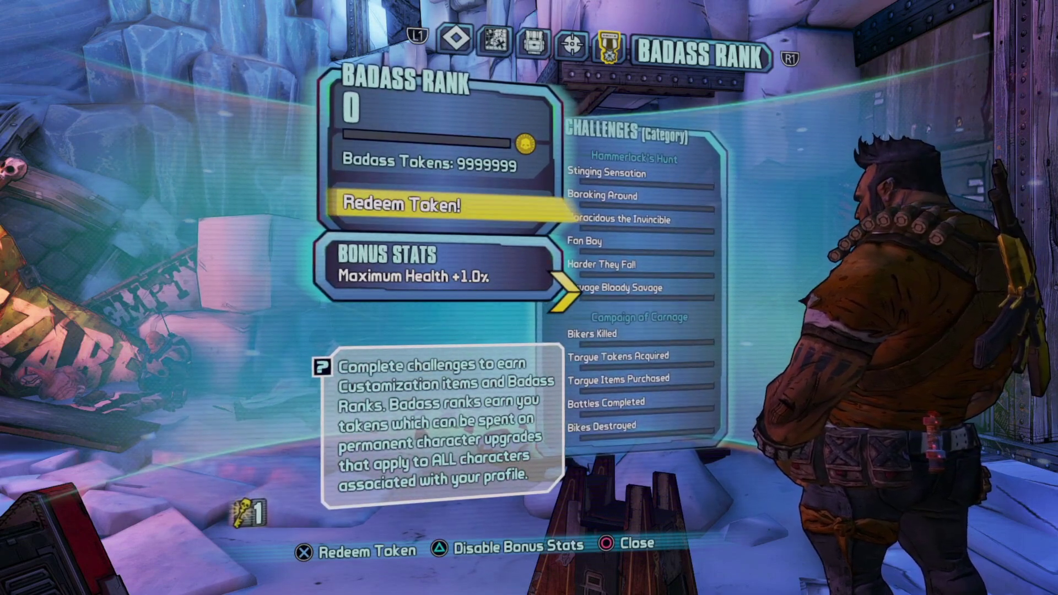
- Redeem a Badass Token in the game and switch to the Borderlands 2/TPS Badass Calculator spreadsheet
key(Return)
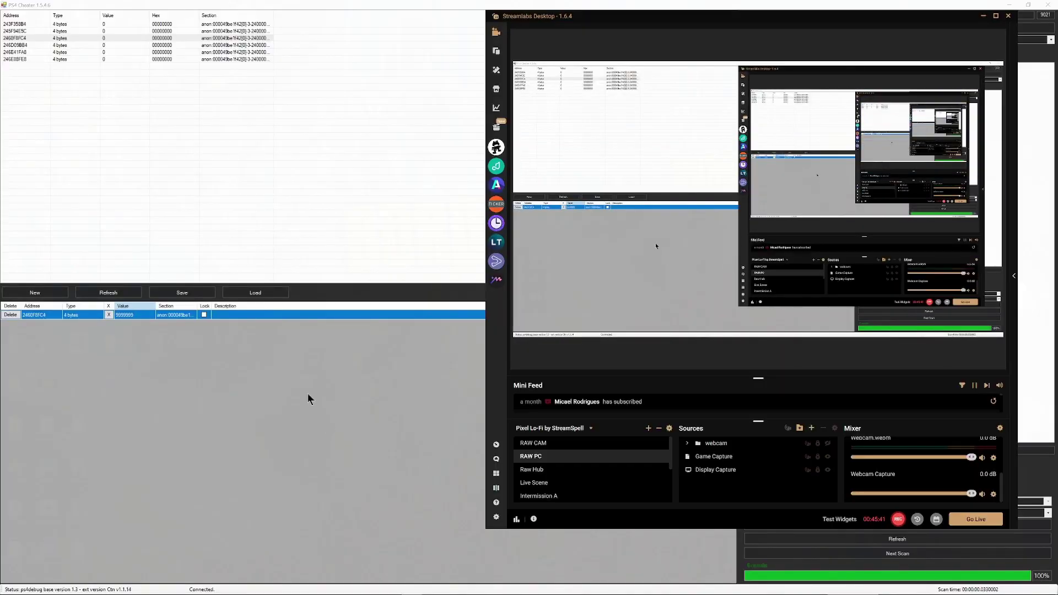
click(301, 418)
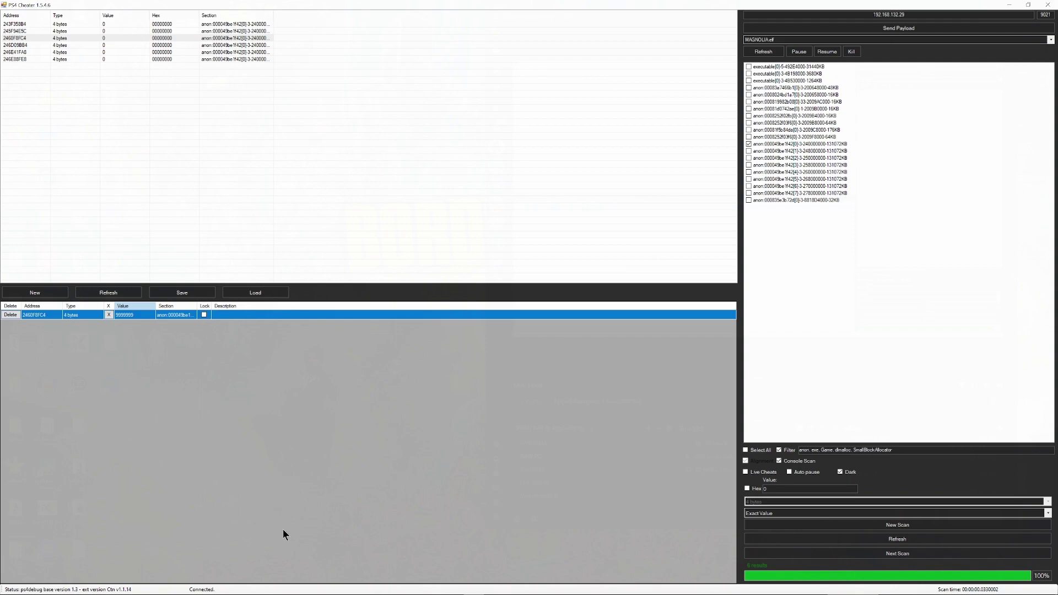
click(349, 587)
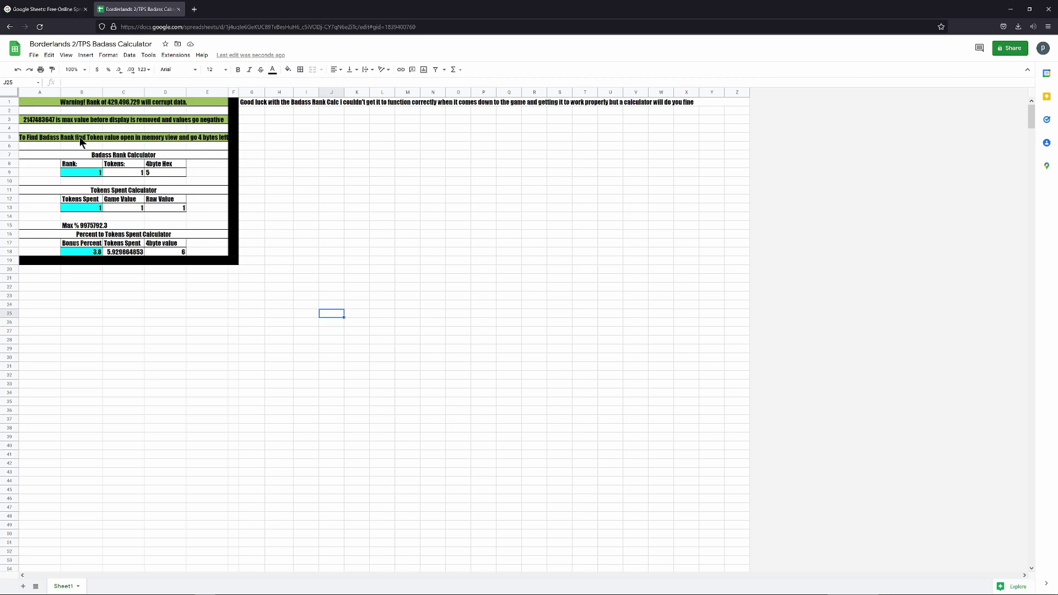
- Enter a rank of 3,500,000 in the Badass Rank Calculator and change it to 35,000,000
click(81, 173)
text(3,500,0)
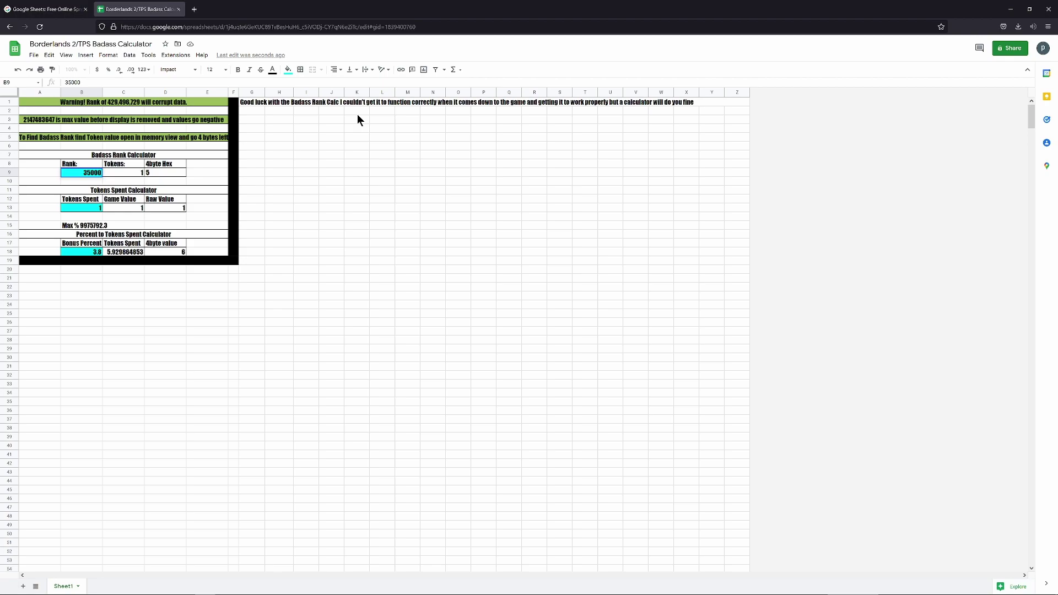
text(00)
key(Tab)
click(79, 173)
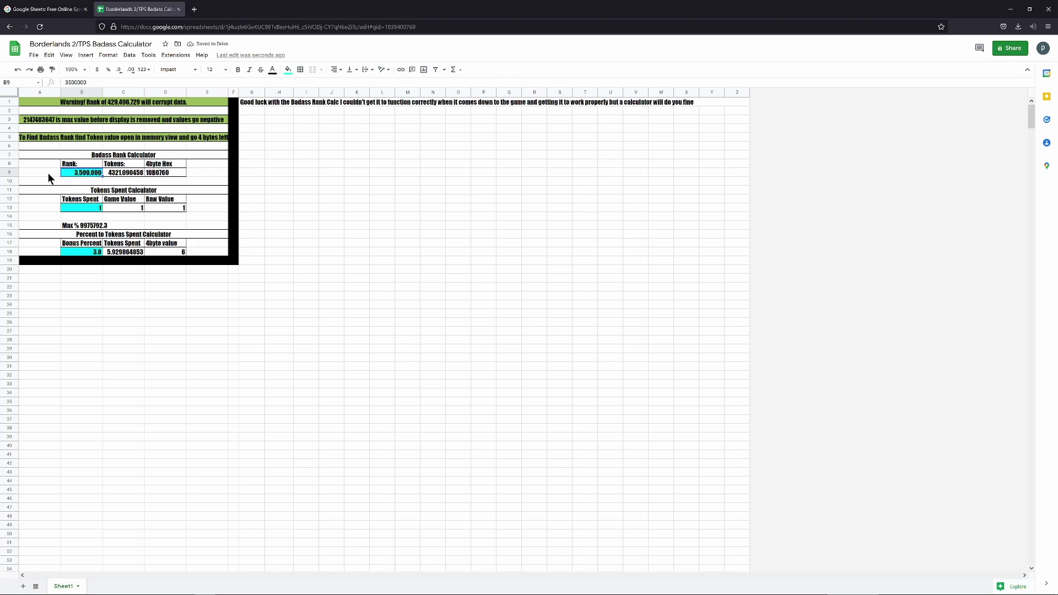
text(35000000)
- Set Tokens Spent in the Tokens Spent Calculator to 6 and select the calculated game value
click(90, 209)
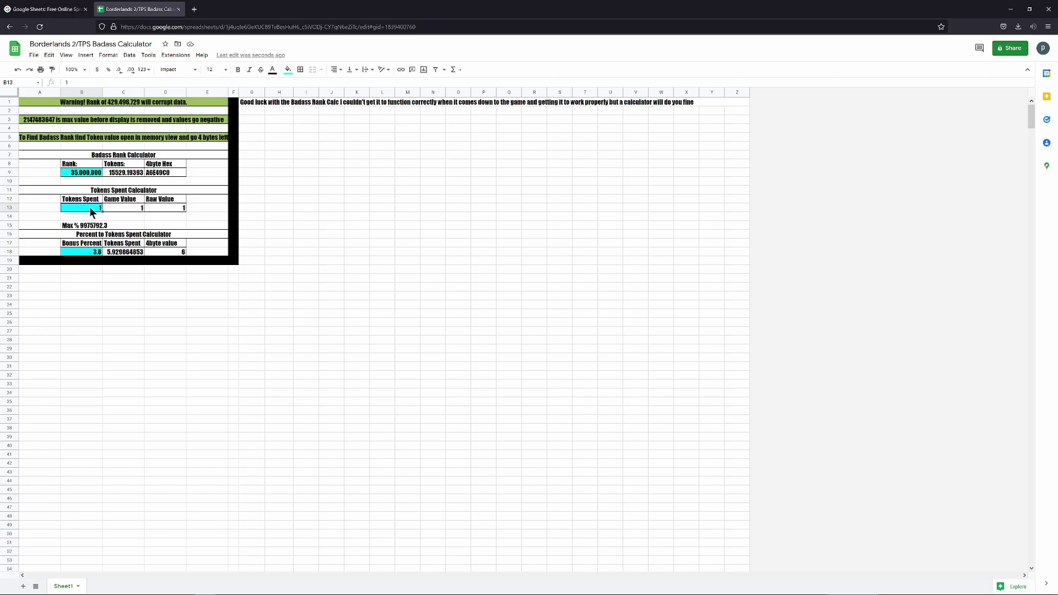
double_click(90, 207)
key(Return)
click(120, 206)
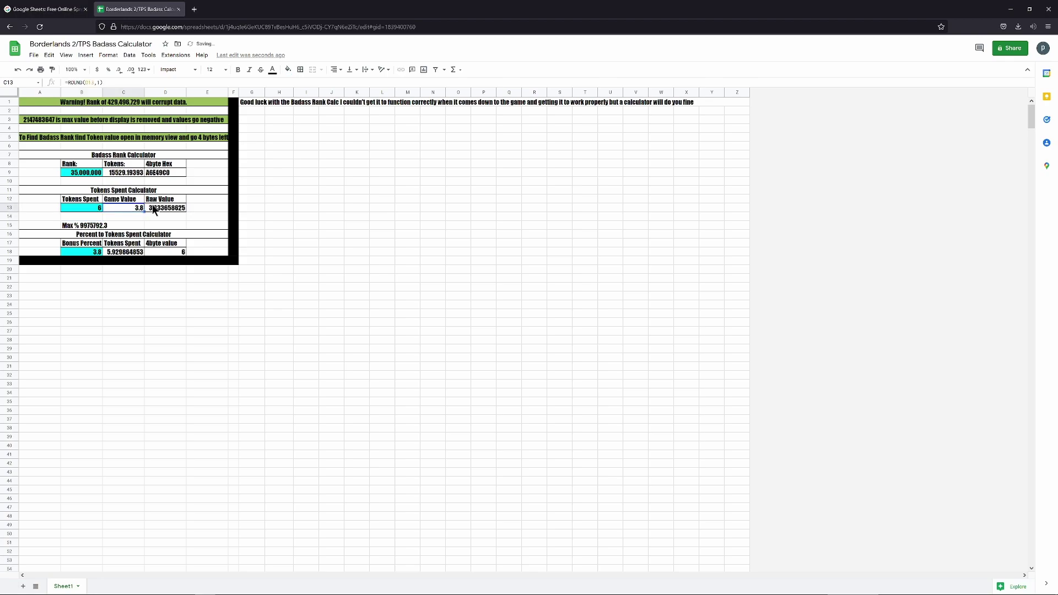
- Set Bonus Percent in the Percent to Tokens Spent Calculator to 5.2 and select the calculated 4-byte value
click(67, 254)
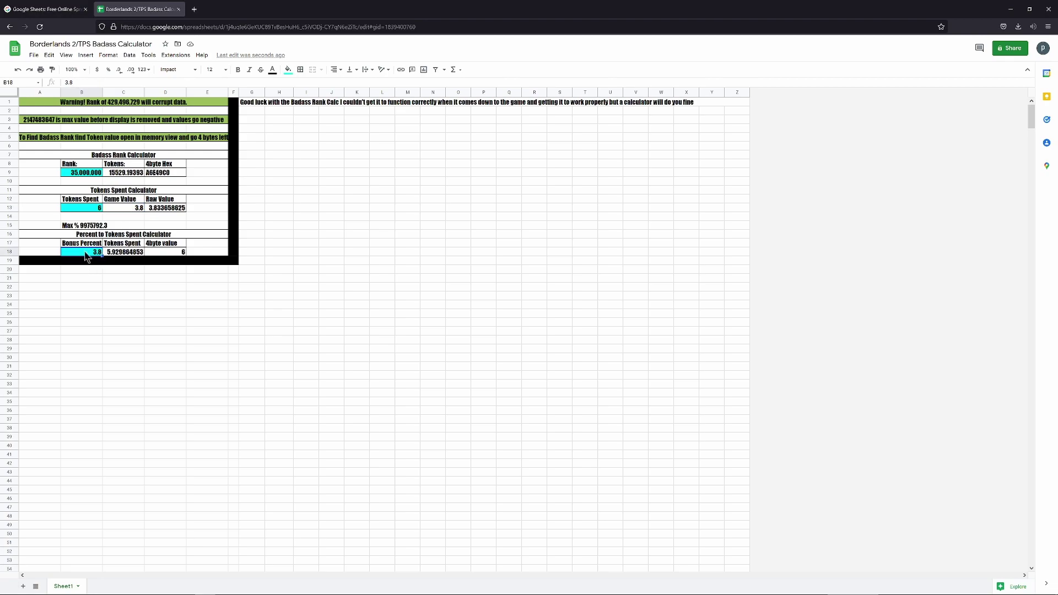
key(Right)
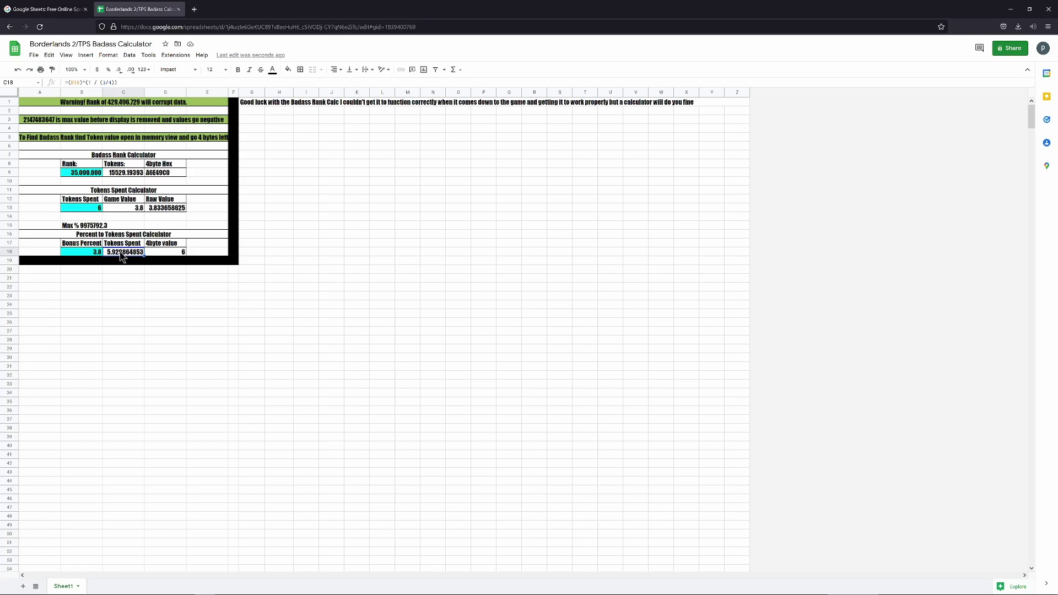
click(166, 254)
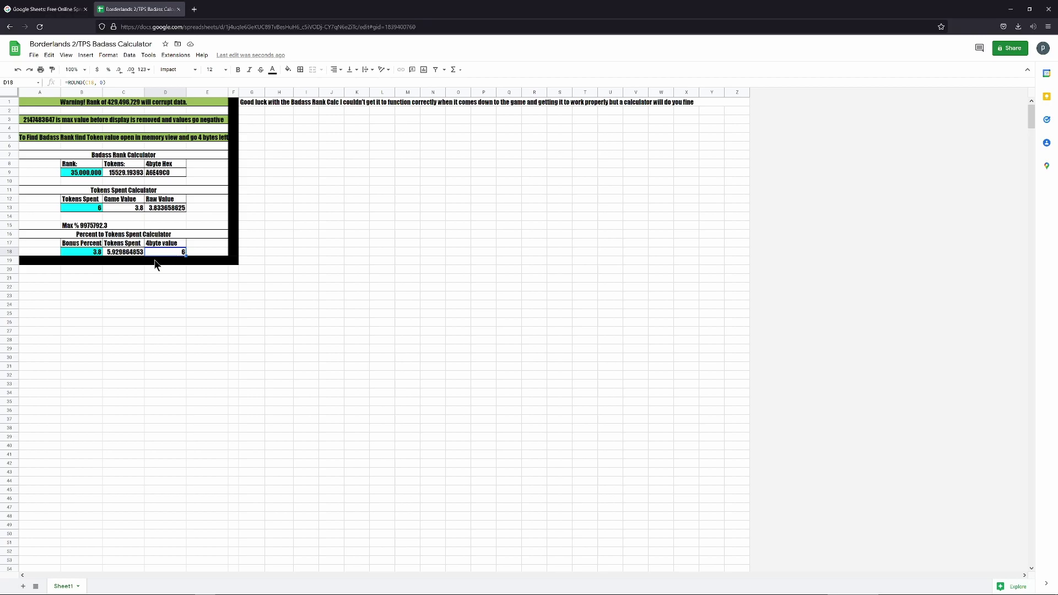
click(92, 253)
double_click(91, 253)
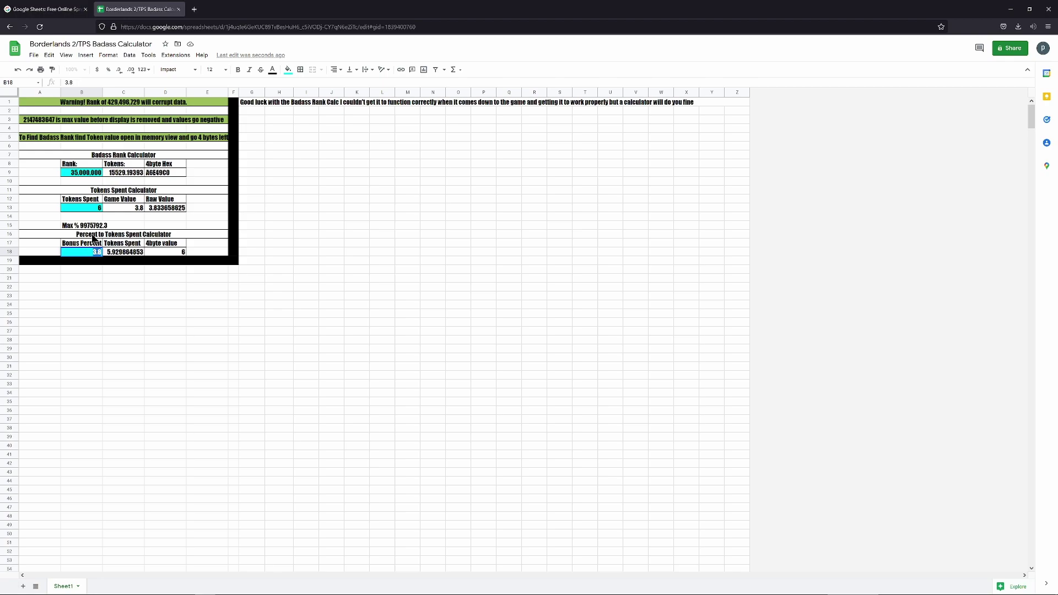
text(5.2)
key(Return)
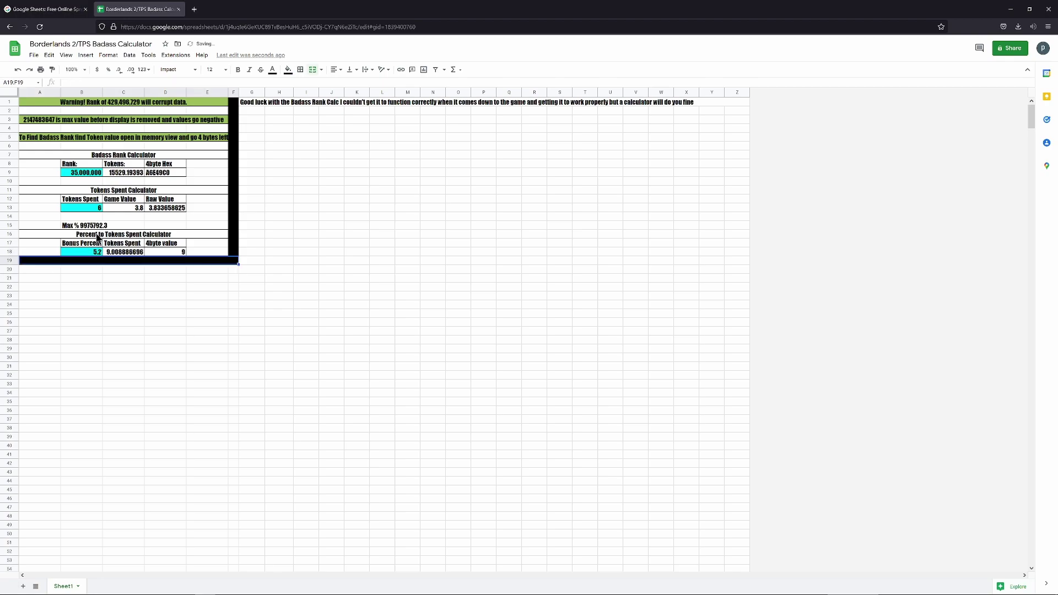
click(179, 252)
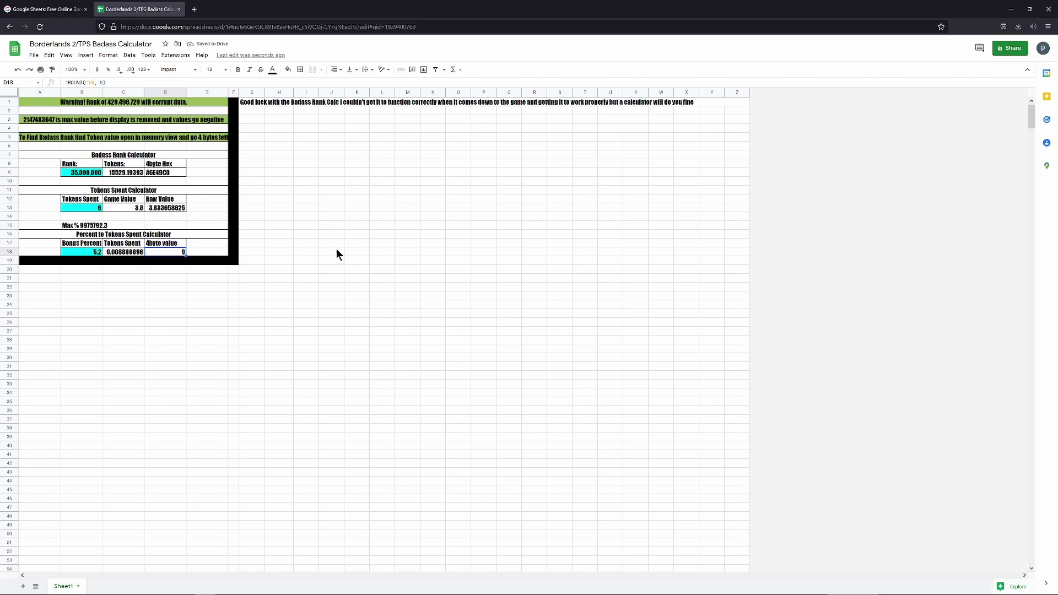
- Switch back to PS4 Cheater, reset for a new scan and set the comparison type to Between Value
key(alt+Tab)
click(812, 525)
click(786, 513)
click(804, 540)
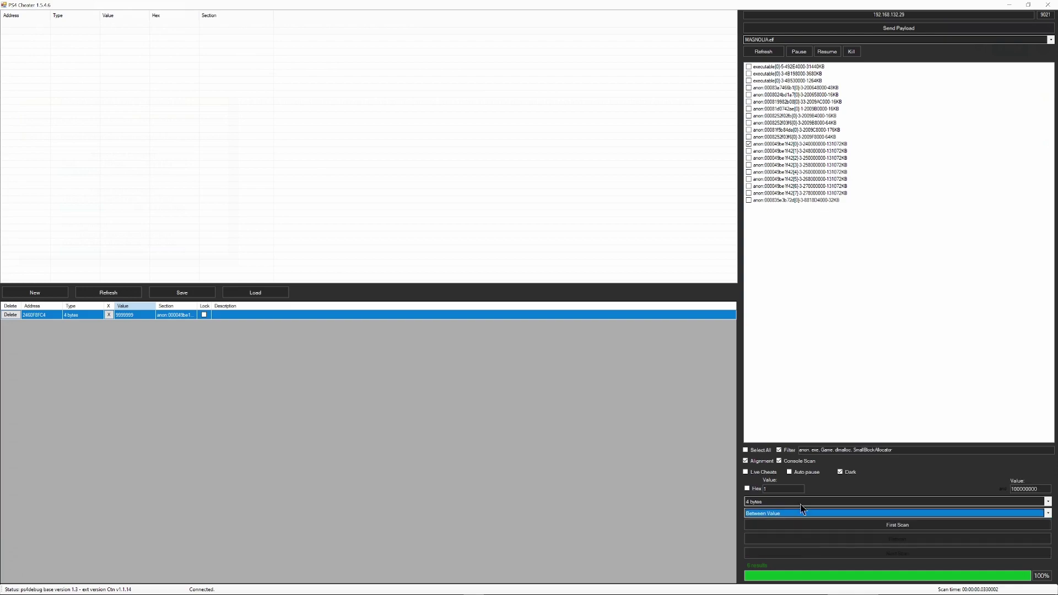
- Run a first scan for 4-byte values between 6 and 9, and switch Streamlabs Desktop to the Raw Hub scene
key(Tab)
text(6)
key(Tab)
text(9)
click(897, 527)
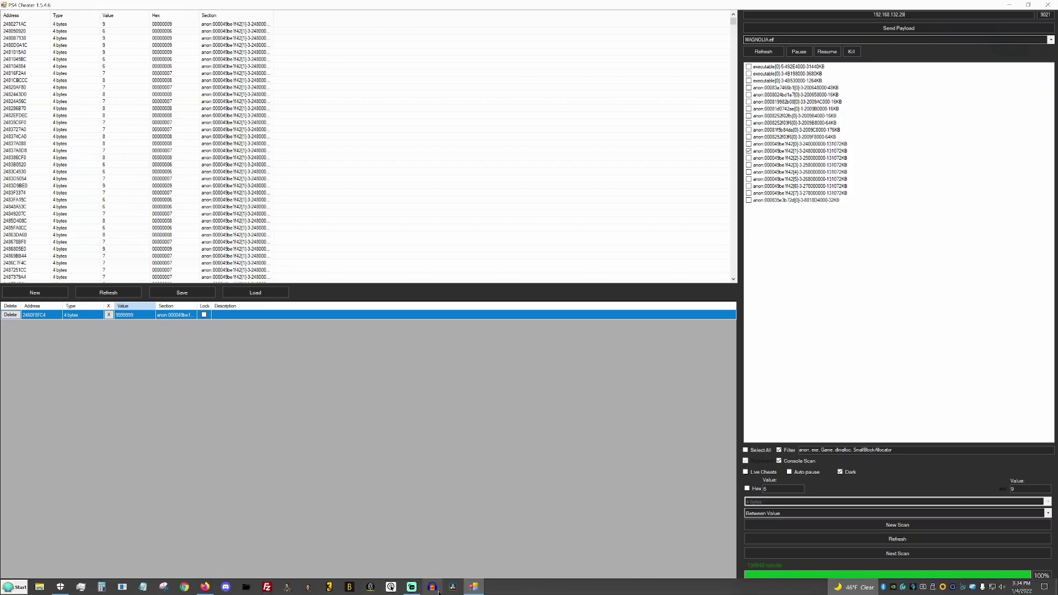
click(435, 589)
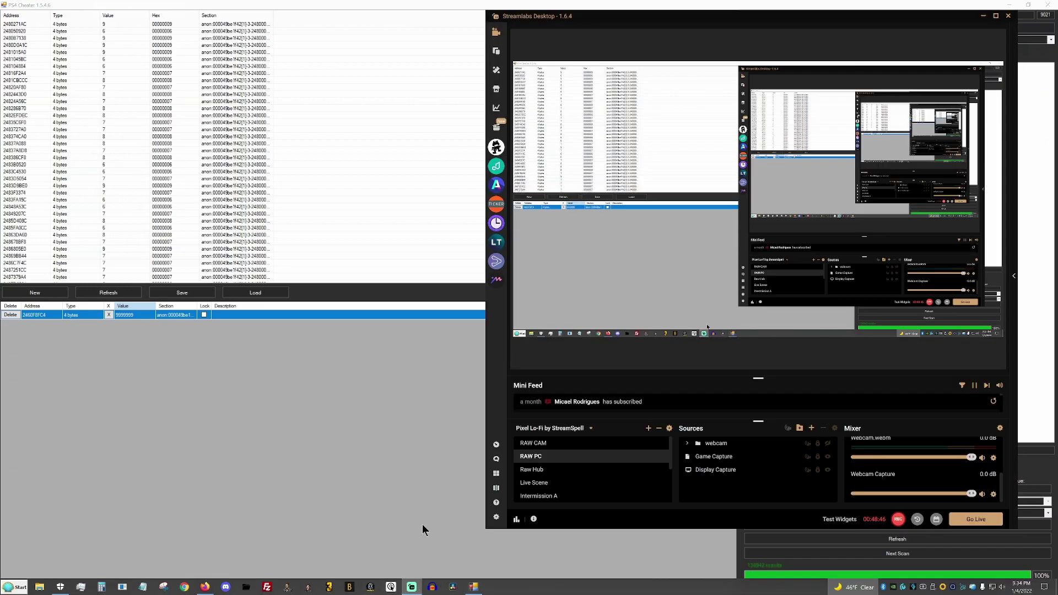
click(533, 470)
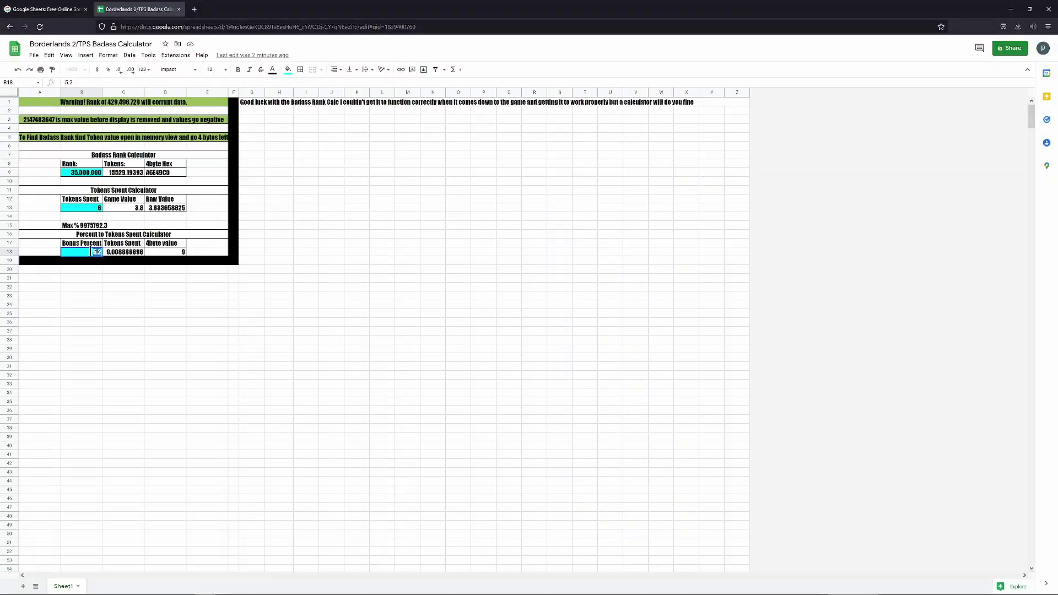
- Set Bonus Percent in the Percent to Tokens Spent Calculator to 6.8 and then to 8 to get both 4-byte values
text(6.8)
key(Return)
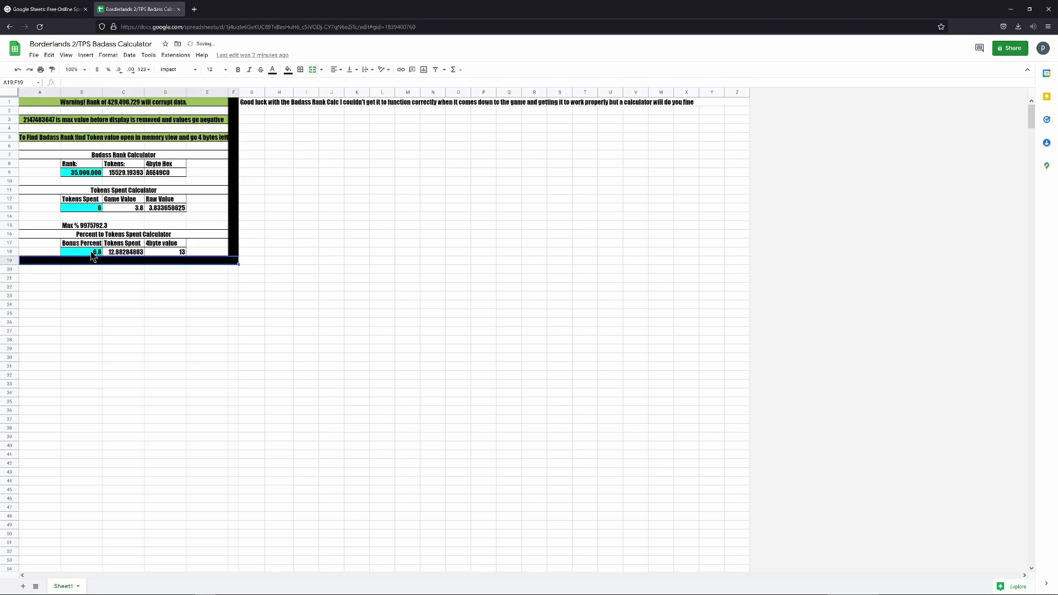
click(91, 253)
double_click(97, 253)
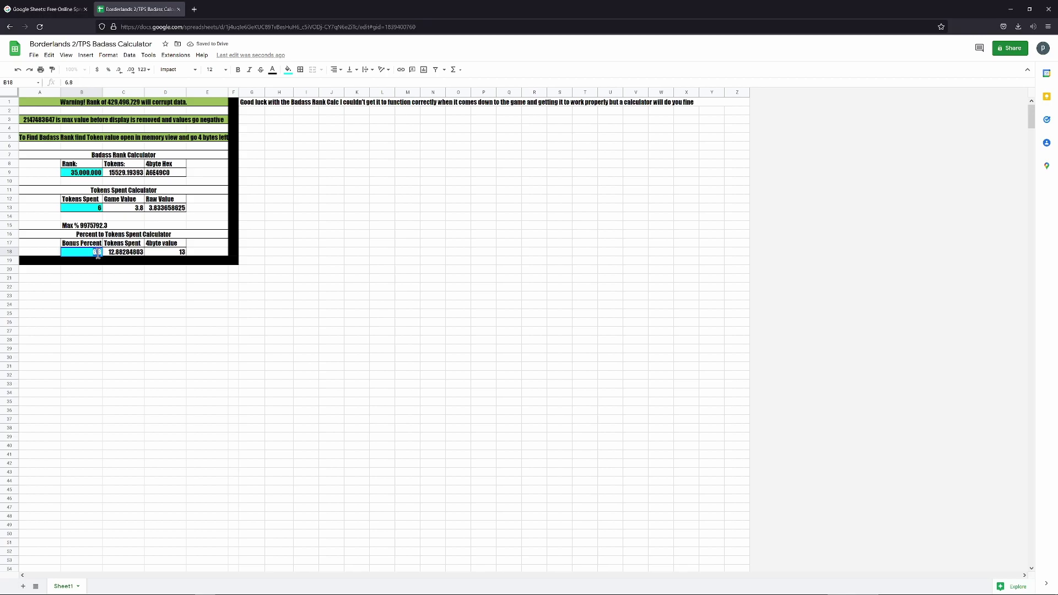
text(8)
key(Return)
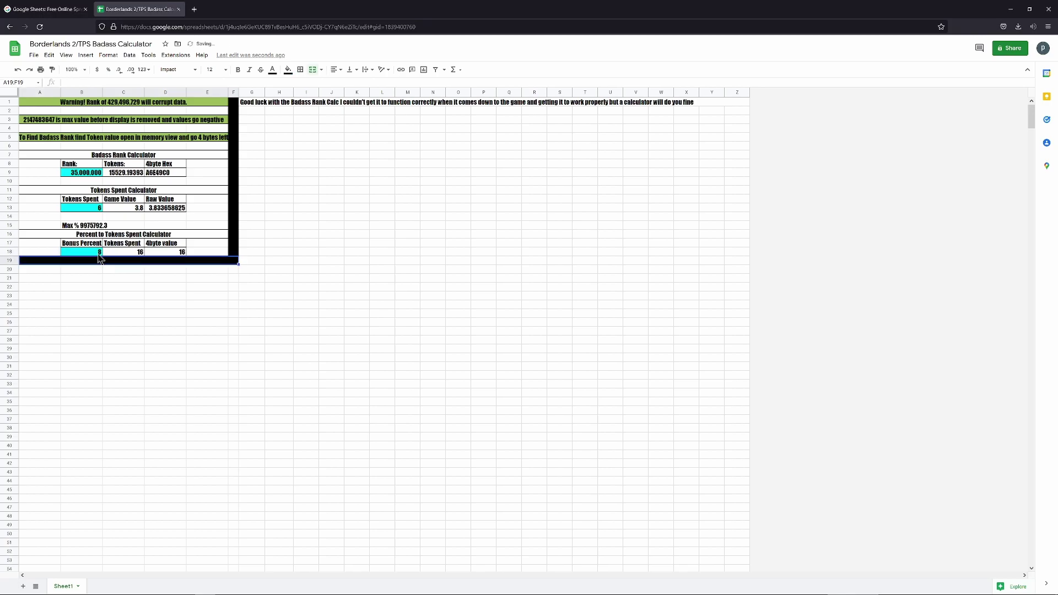
click(99, 253)
- Switch back to PS4 Cheater and run a next scan for values between 13 and 16
key(alt+Tab)
text(13)
double_click(1014, 489)
text(16)
click(923, 554)
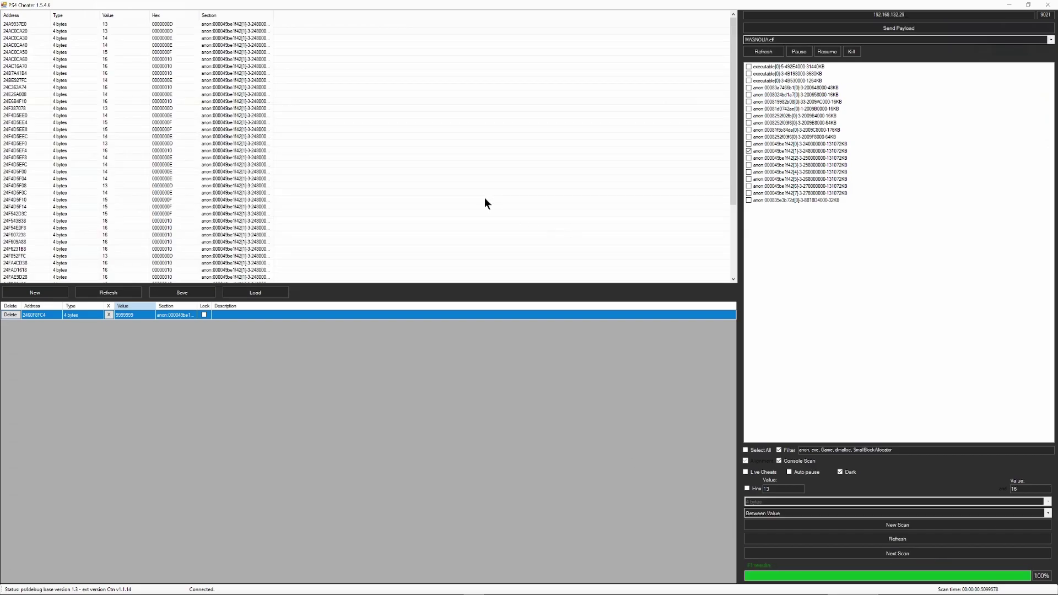
- Add the 14 consecutive scan results from 24F4D5EE0 to 24F4D5F14 to the cheat list
click(25, 116)
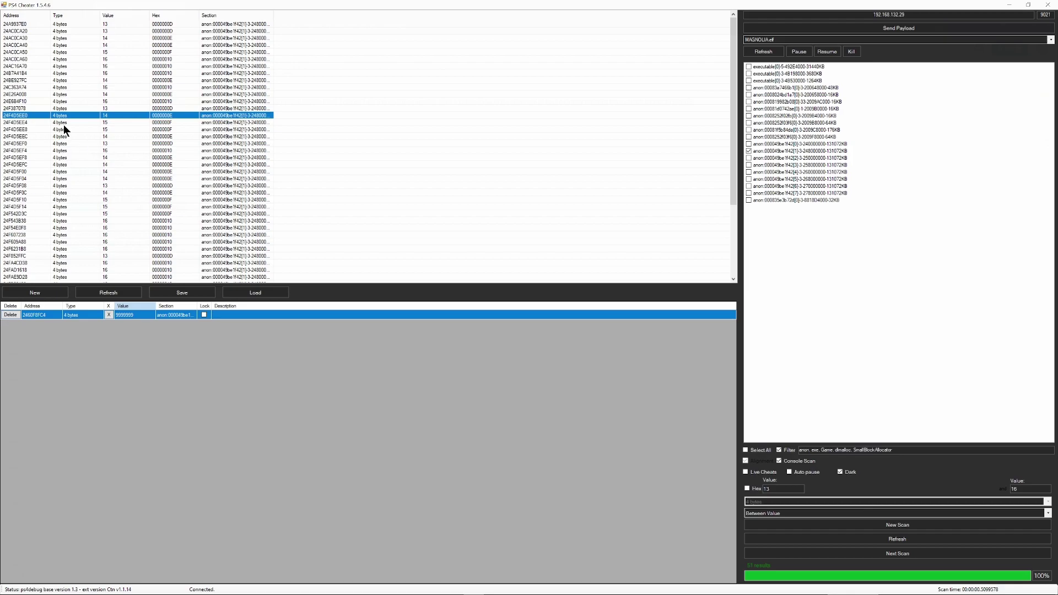
drag(241, 118, 59, 208)
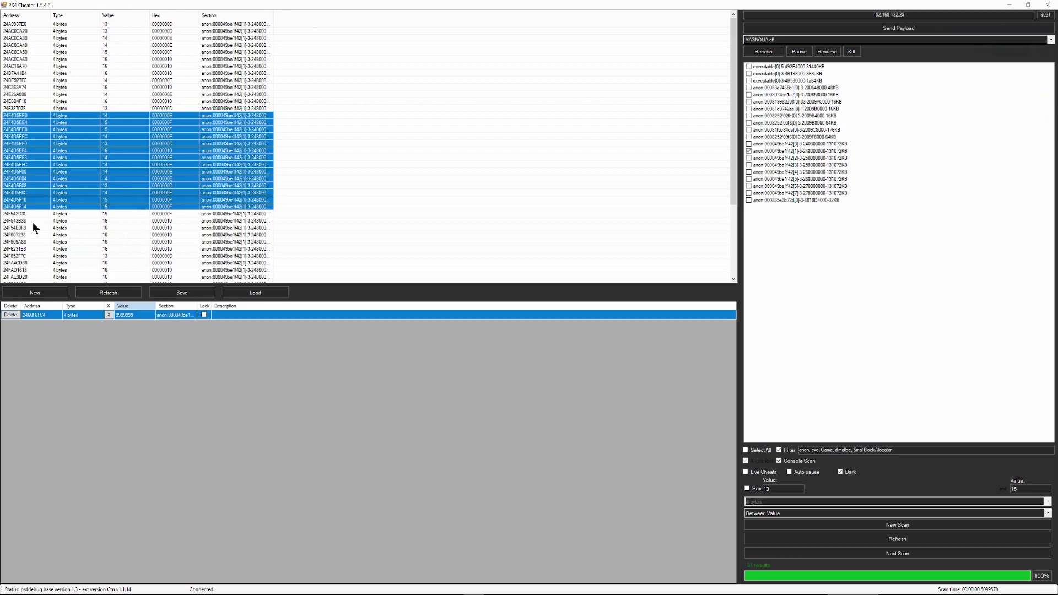
right_click(137, 155)
click(153, 161)
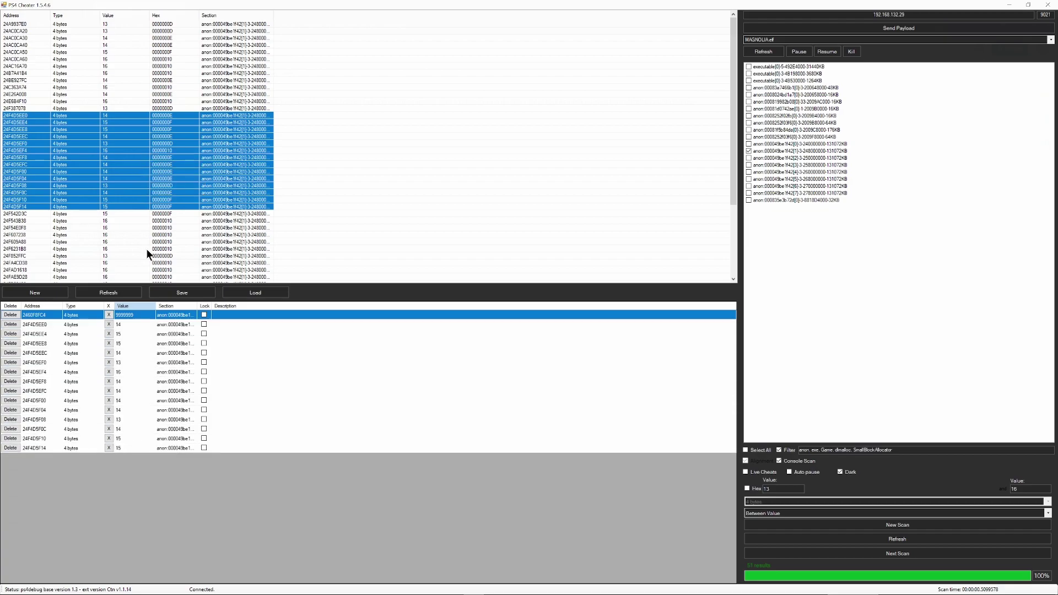
- Set the first added stat entry to 999 and describe the cheat entries by stat, from Tokens and Health down to crit
click(120, 327)
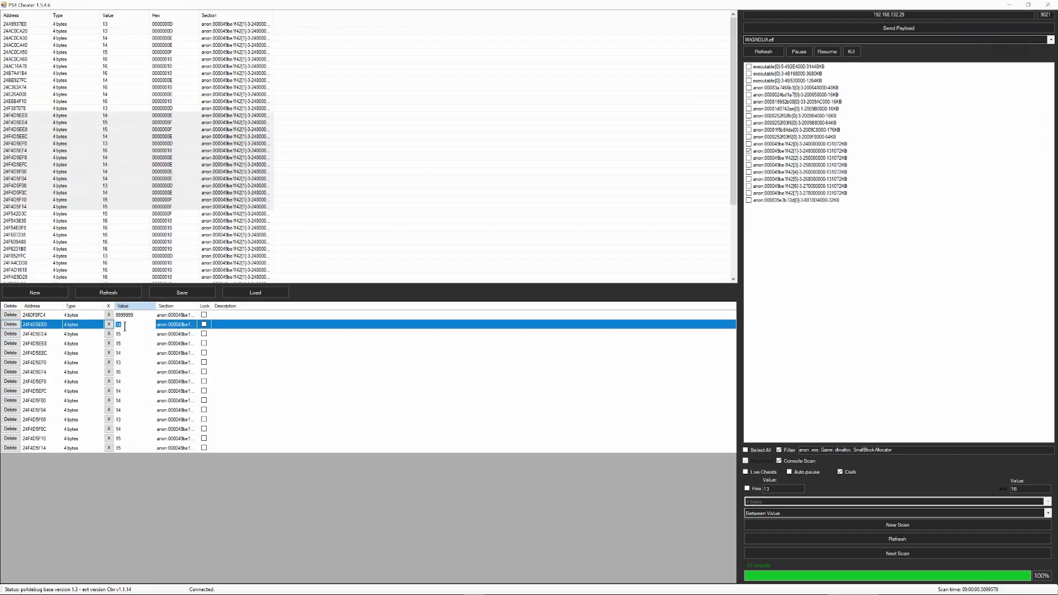
text(999)
key(Return)
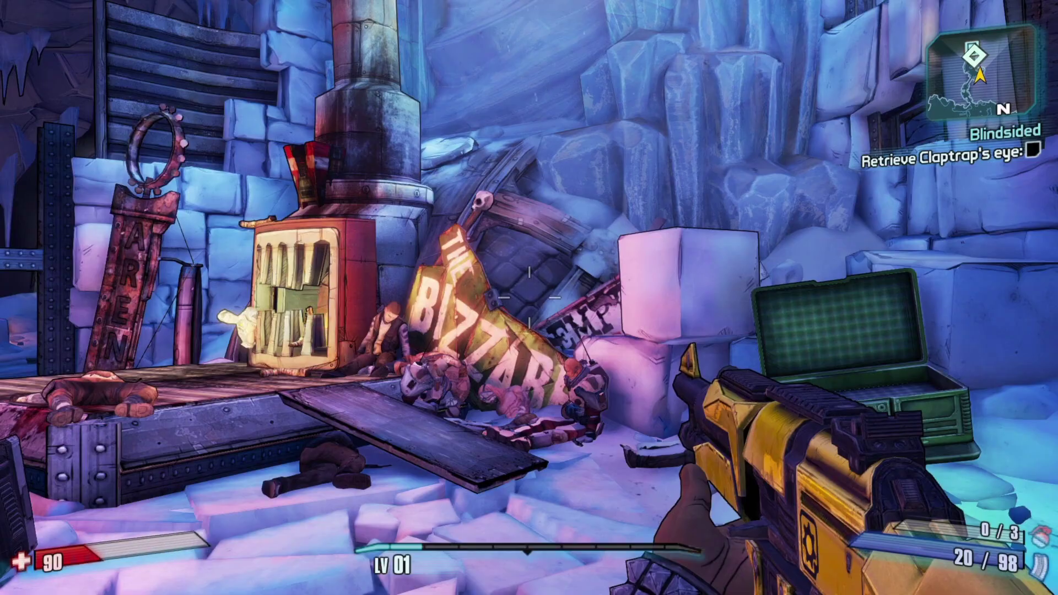
key(Tab)
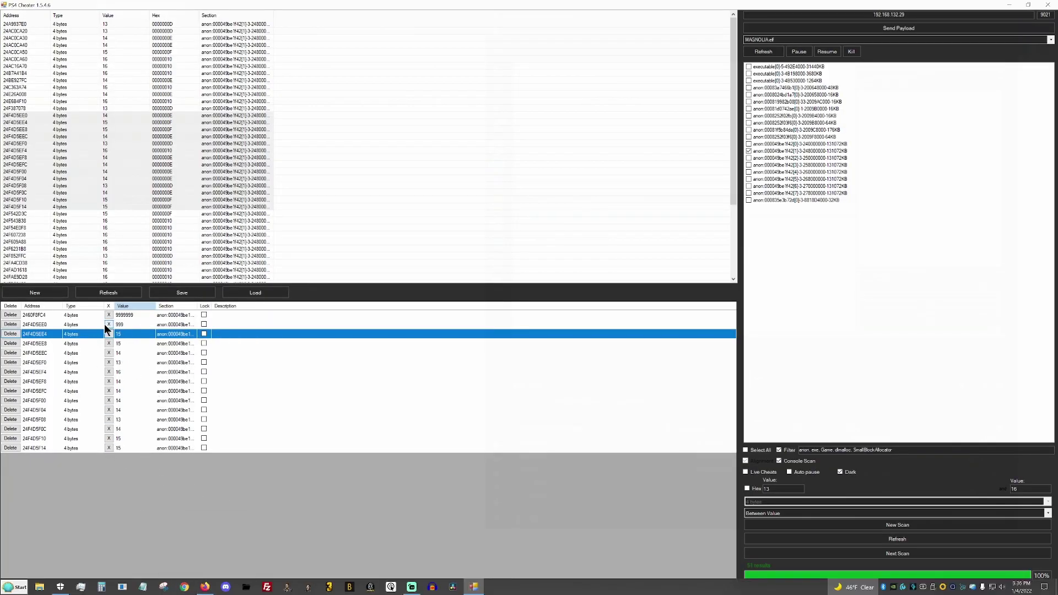
click(234, 325)
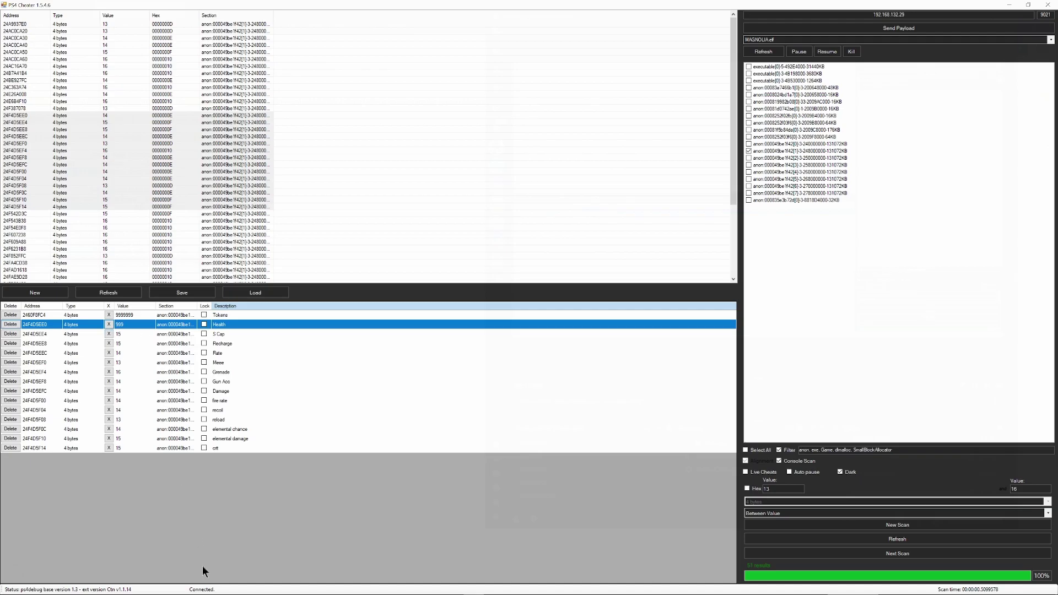
- Switch to the calculator spreadsheet, set Bonus Percent to 10000 and then 1000000, and select the calculated 4-byte value
click(212, 588)
click(77, 252)
double_click(98, 253)
text(10000)
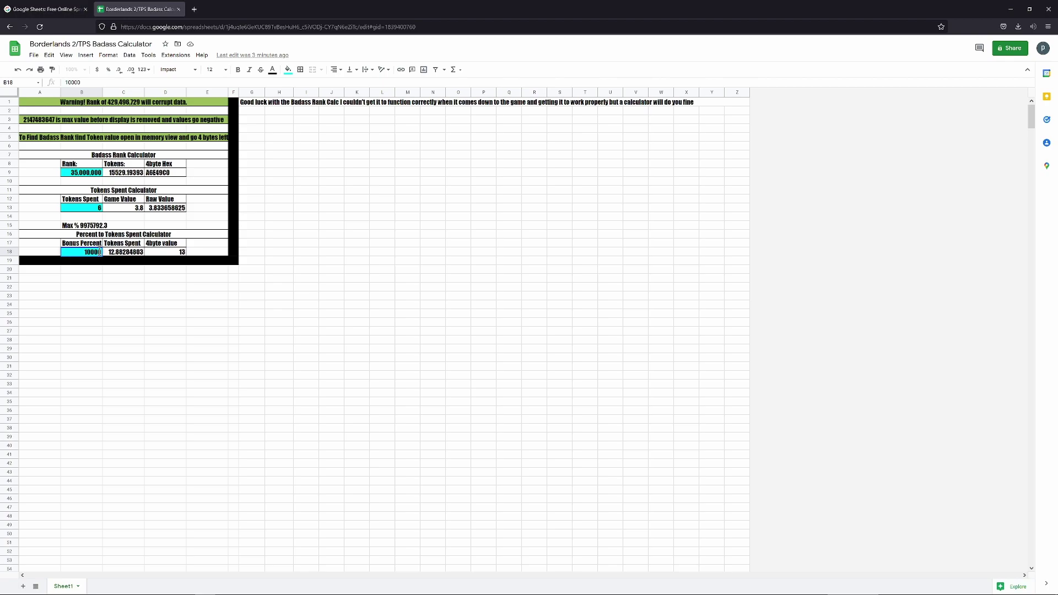
double_click(159, 253)
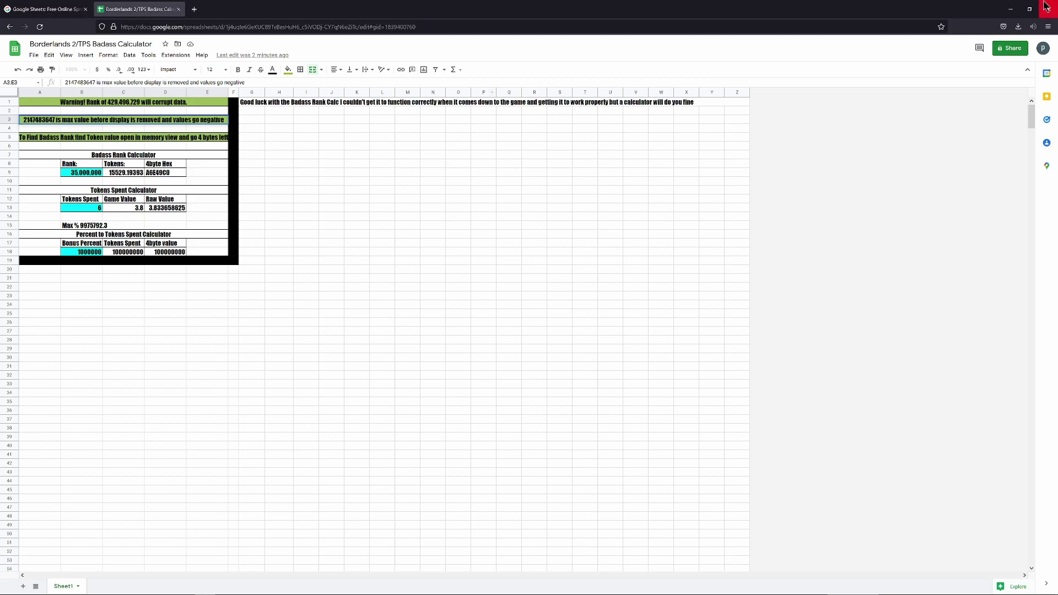
click(1011, 9)
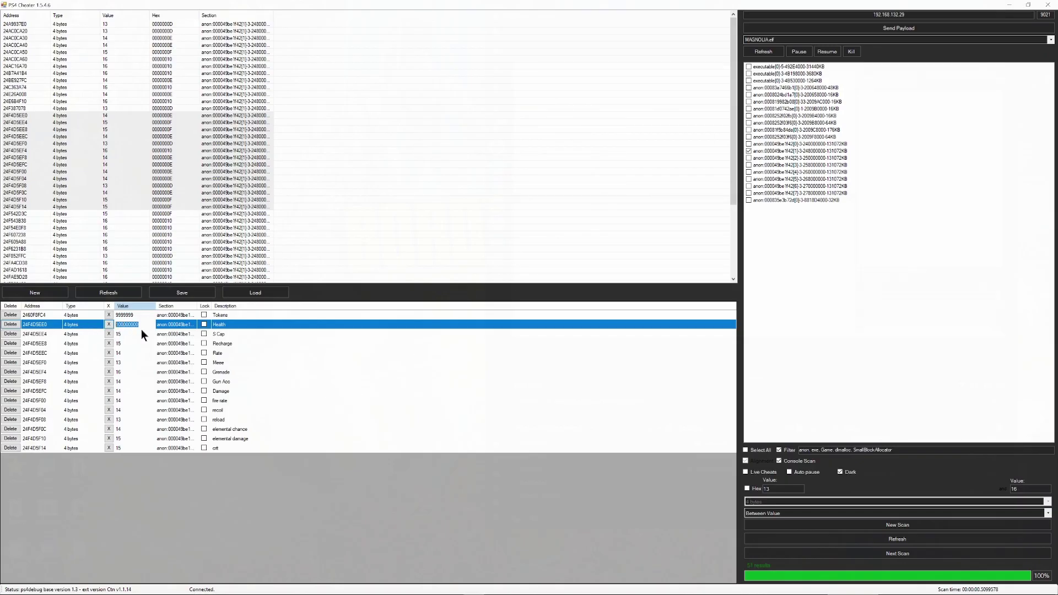
click(158, 333)
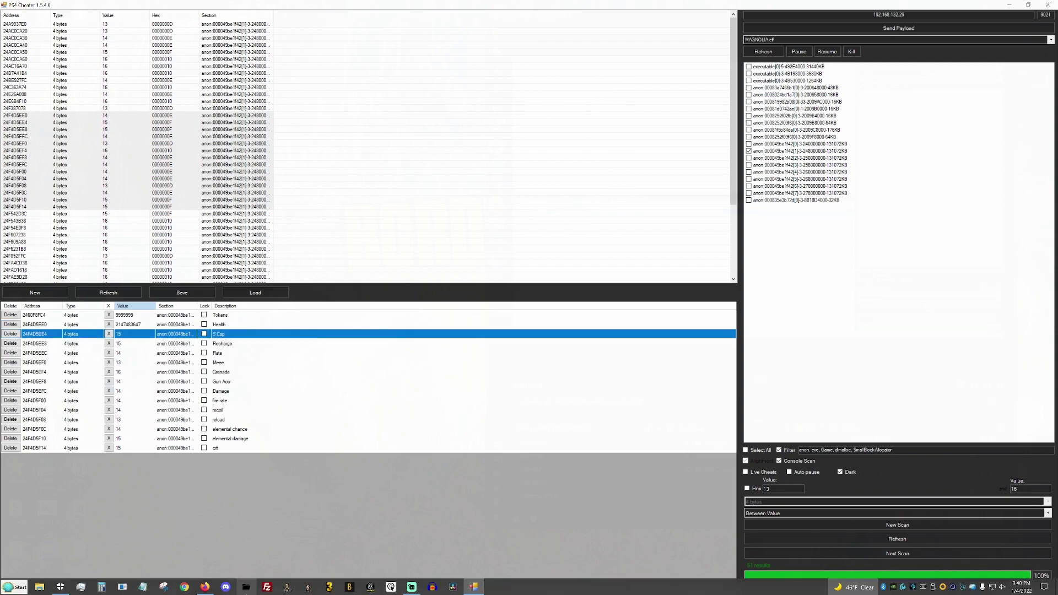
click(413, 587)
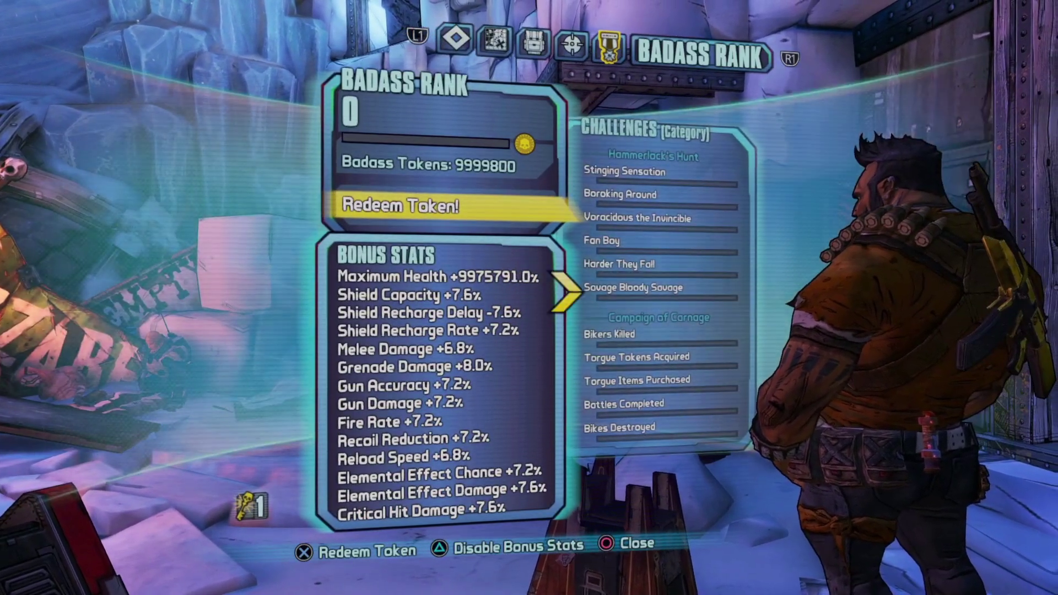
- Edit the Health value in PS4 Cheater again and check the Bonus Stats on the game's Badass Rank screen
key(Escape)
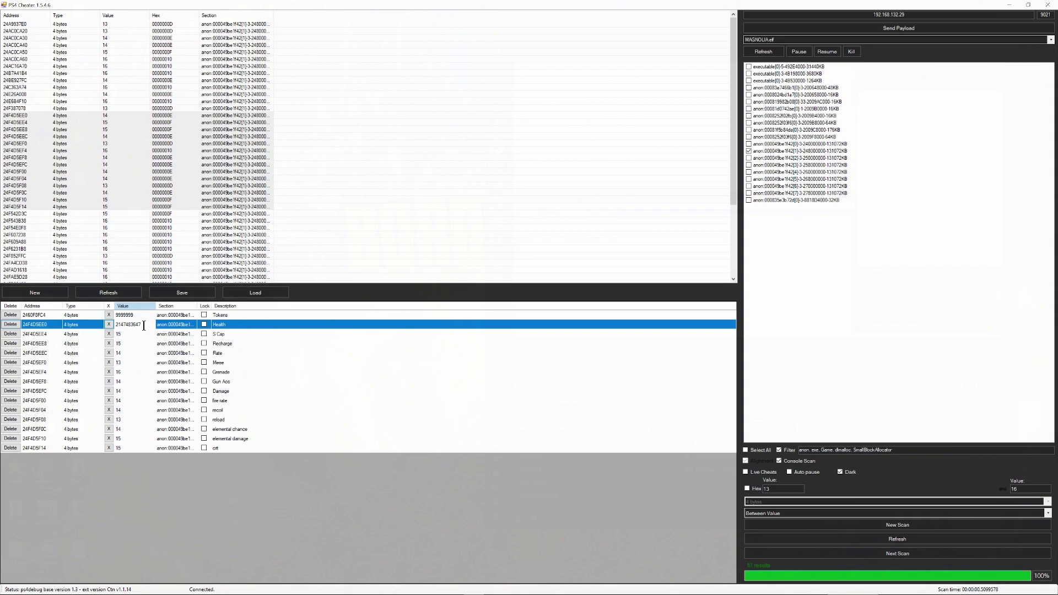
key(Return)
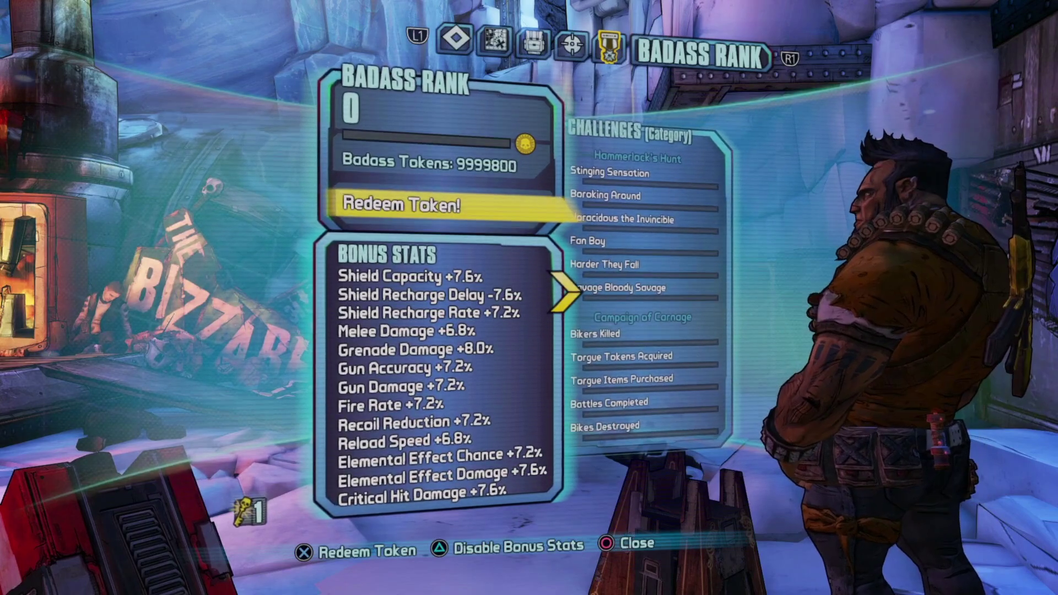
key(Escape)
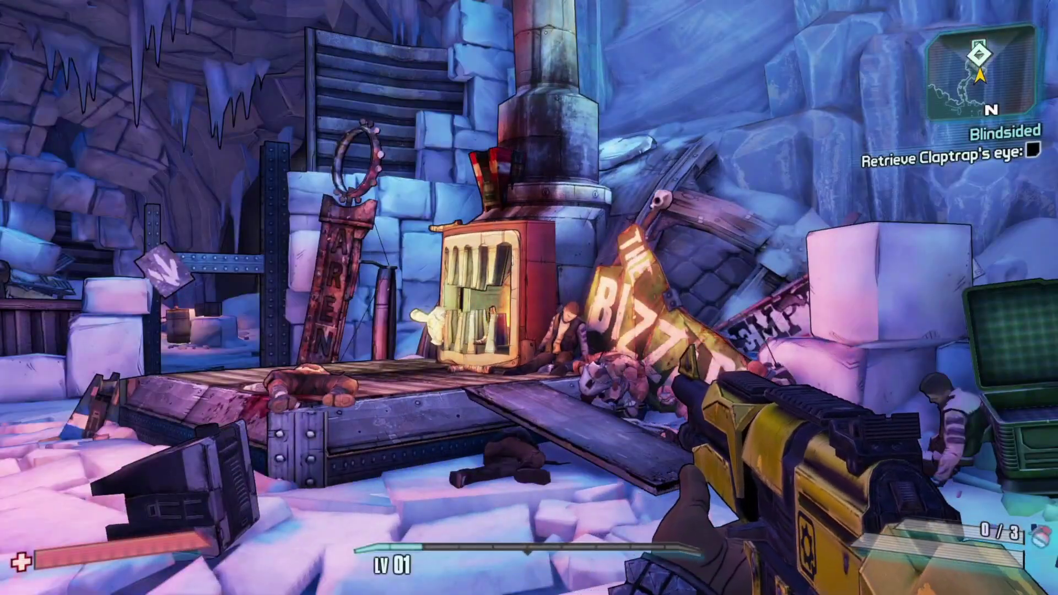
key(Tab)
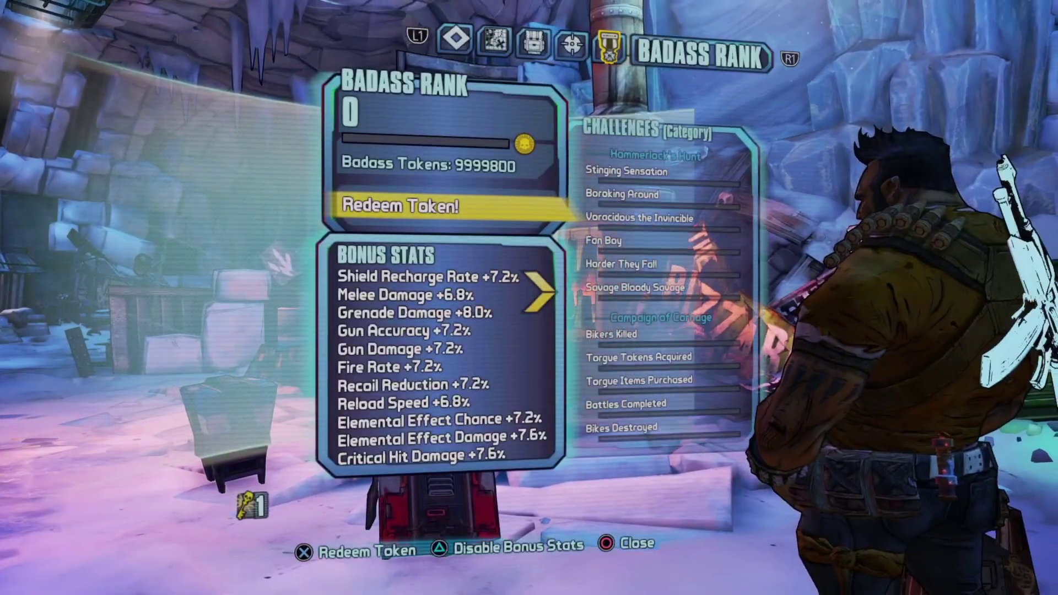
key(Escape)
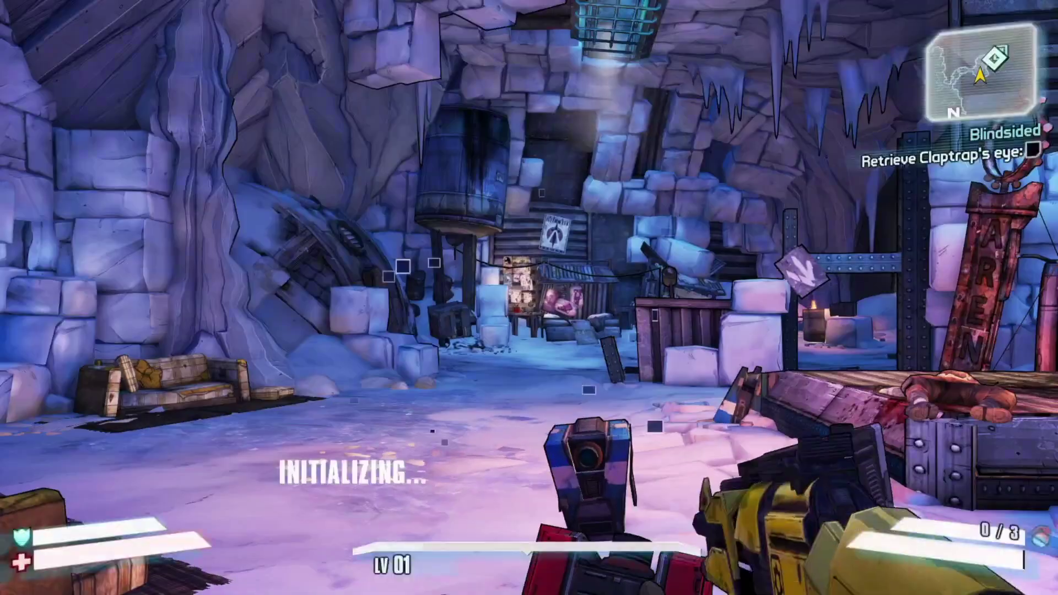
key(w)
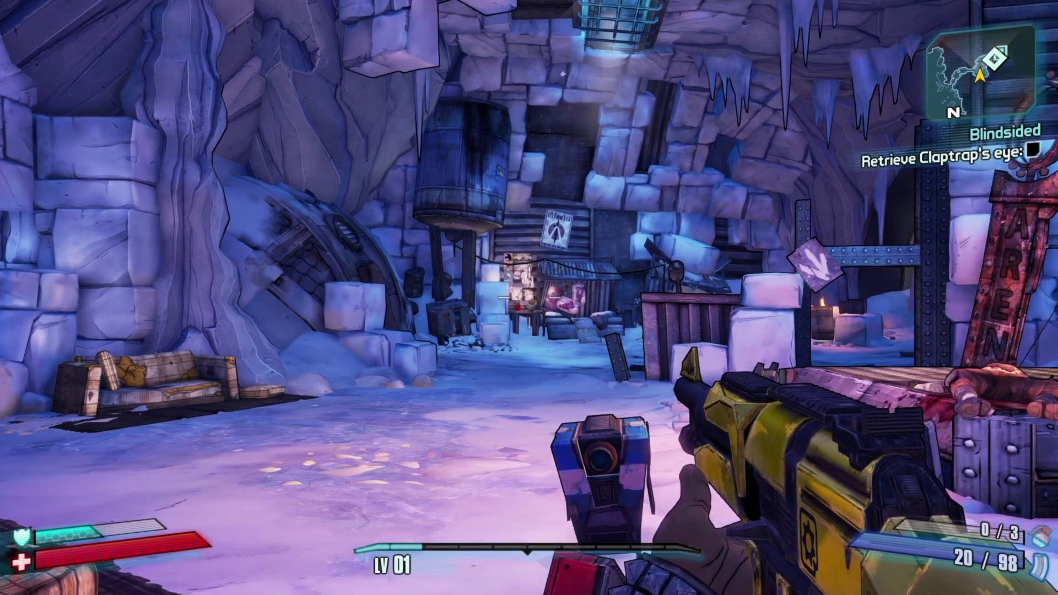
key(shift)
key(w)
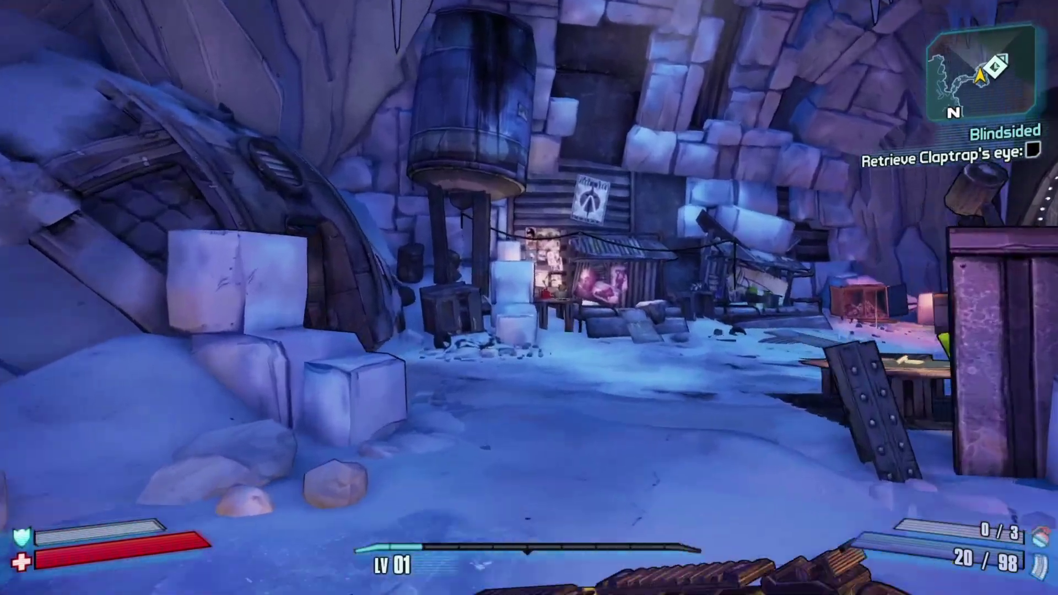
key(w)
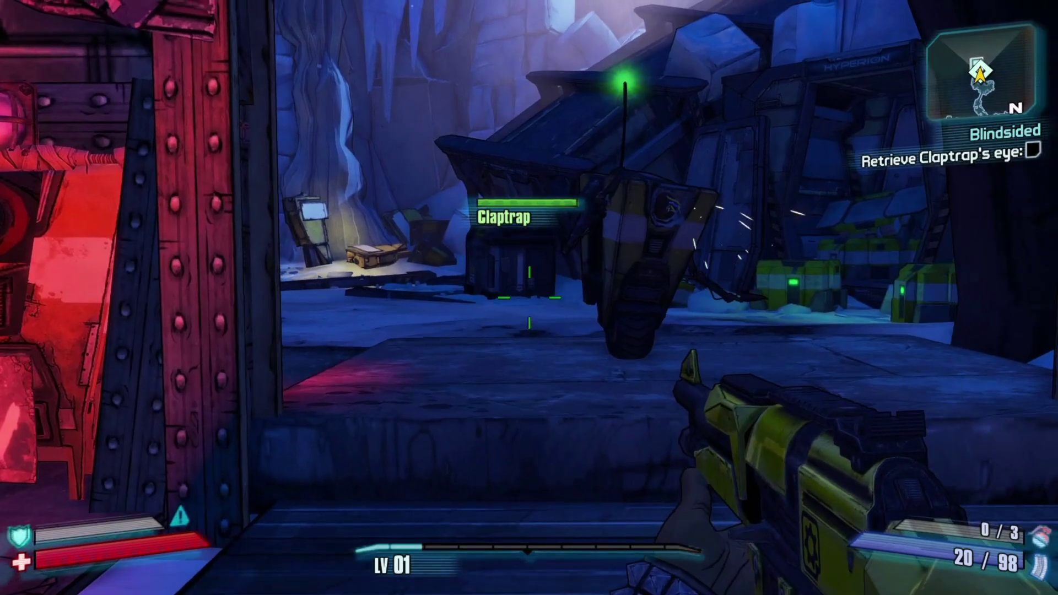
key(s)
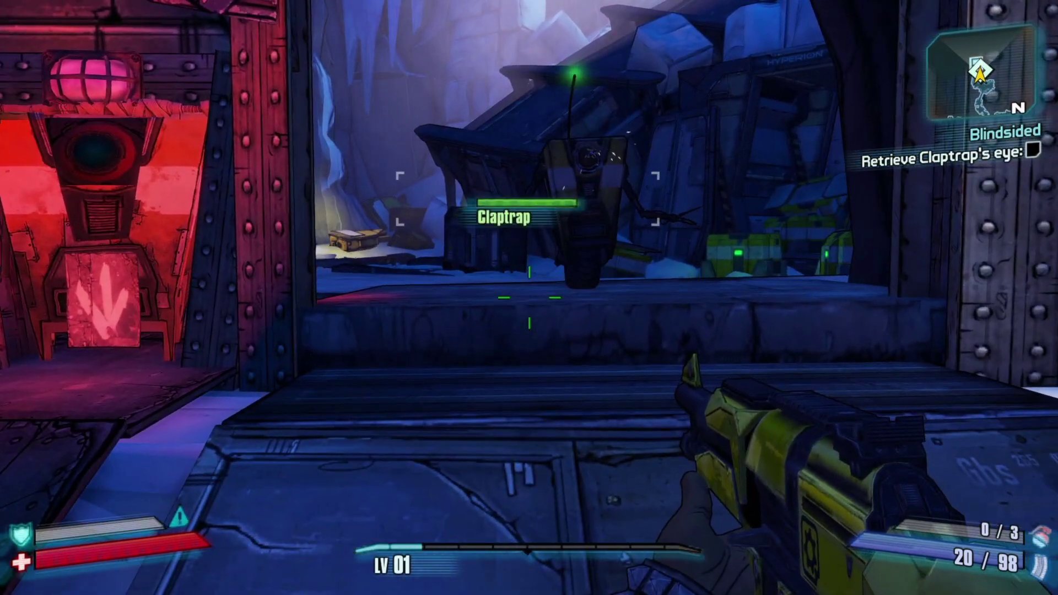
key(s)
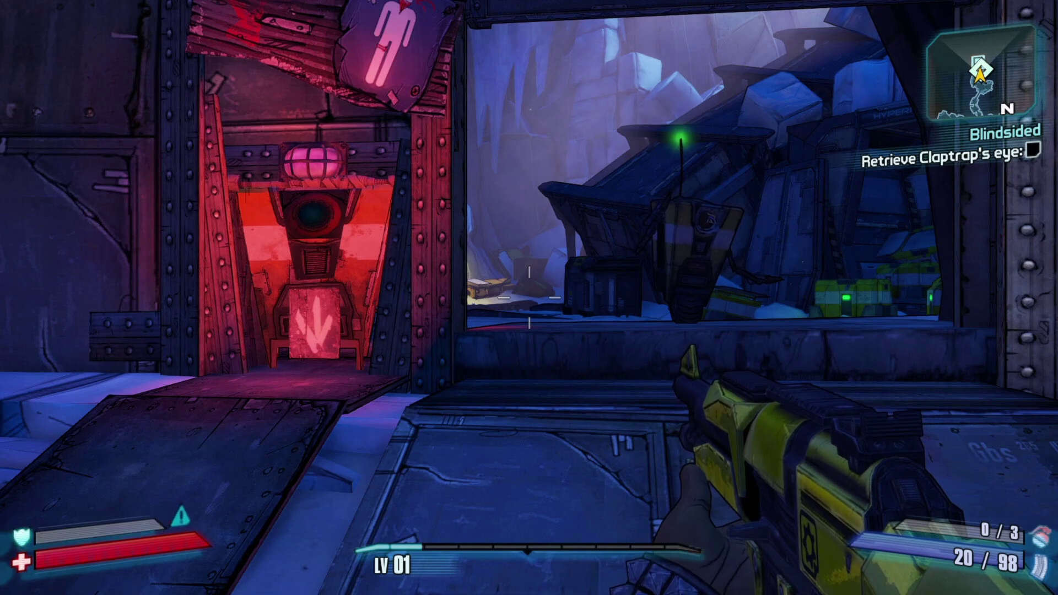
click(530, 298)
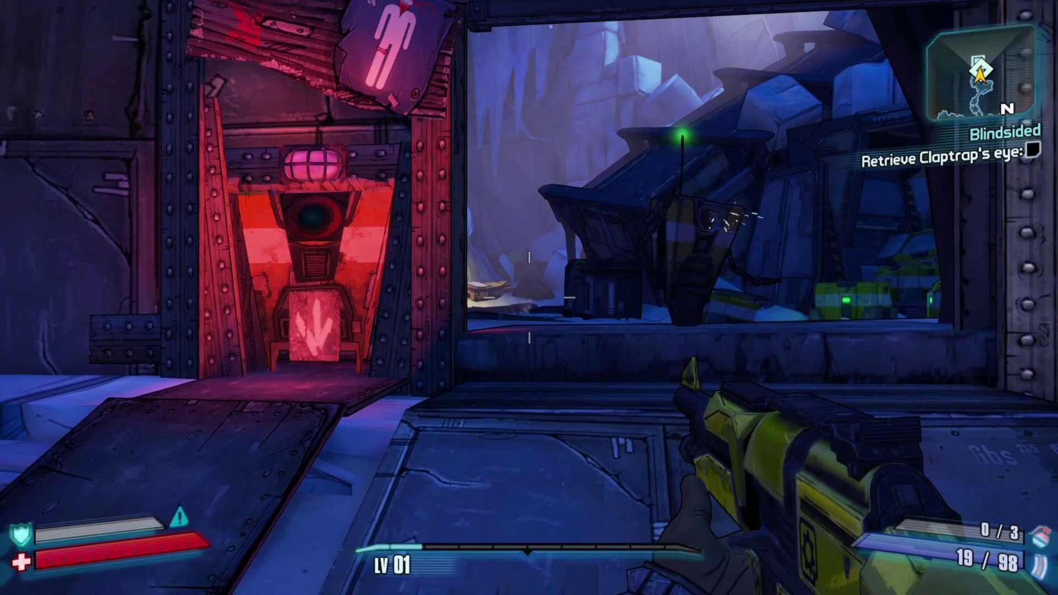
click(529, 298)
click(529, 298)
key(d)
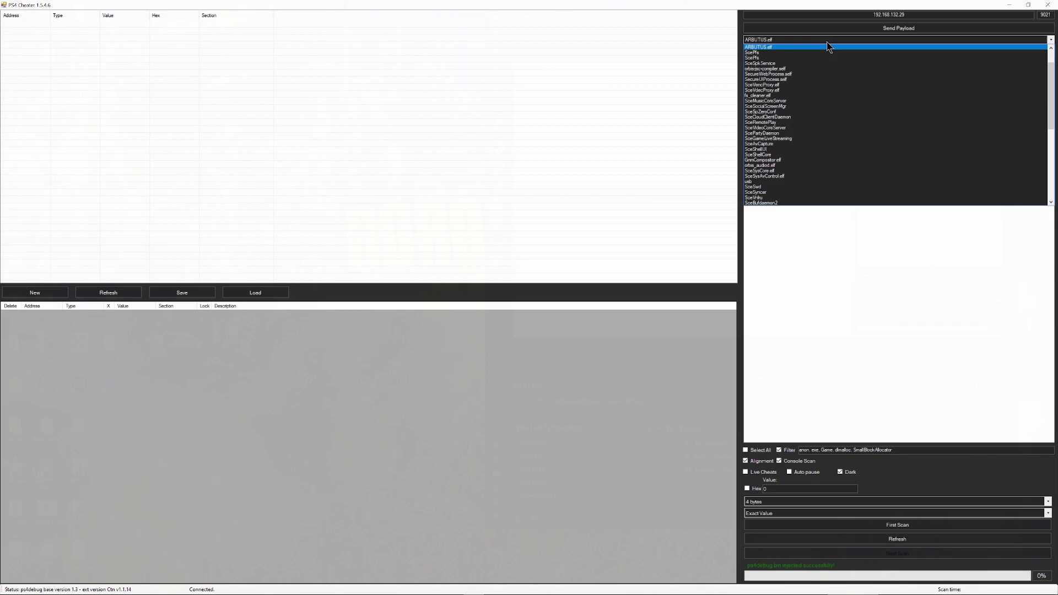
- Choose the ARBUTUS.elf process, tick the 240000000 and 248000000 anon sections, and run a first scan for the exact 4-byte value 0
click(829, 47)
double_click(802, 135)
double_click(768, 144)
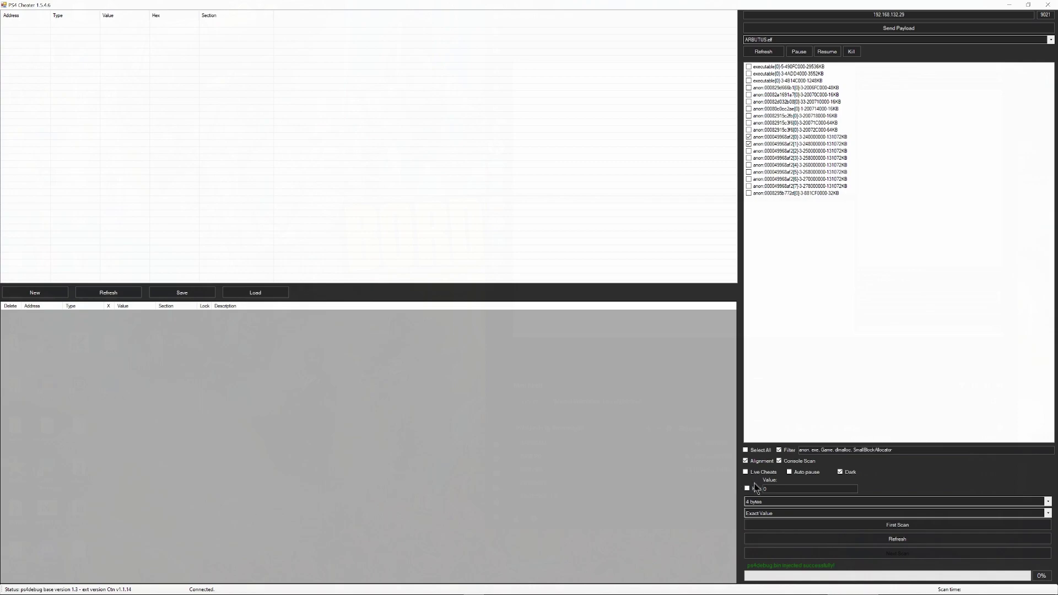
click(928, 525)
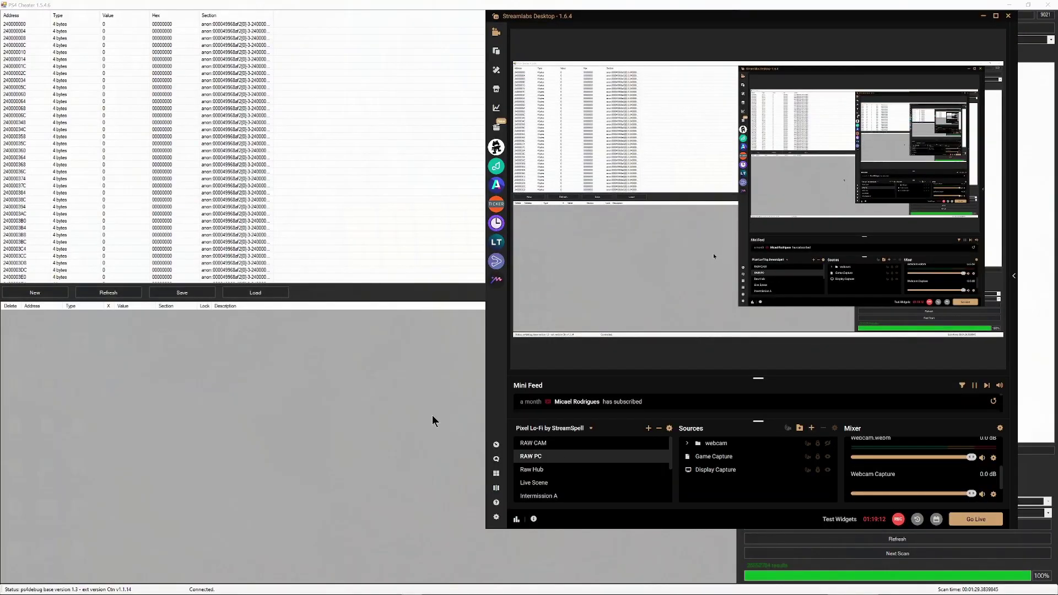
- Return to PS4 Cheater and run a next scan for the exact value 1
click(434, 420)
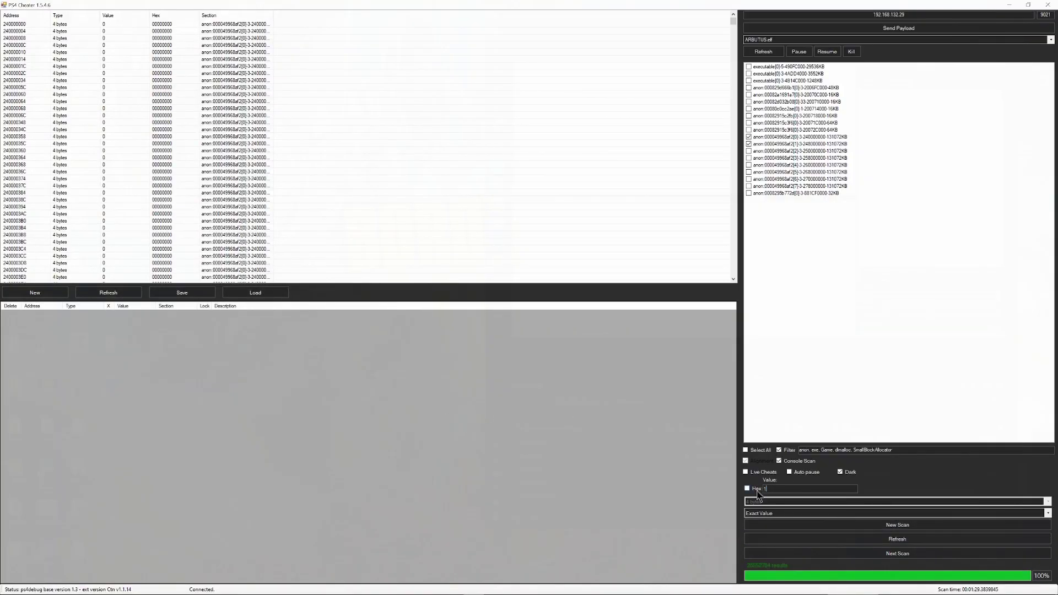
click(881, 555)
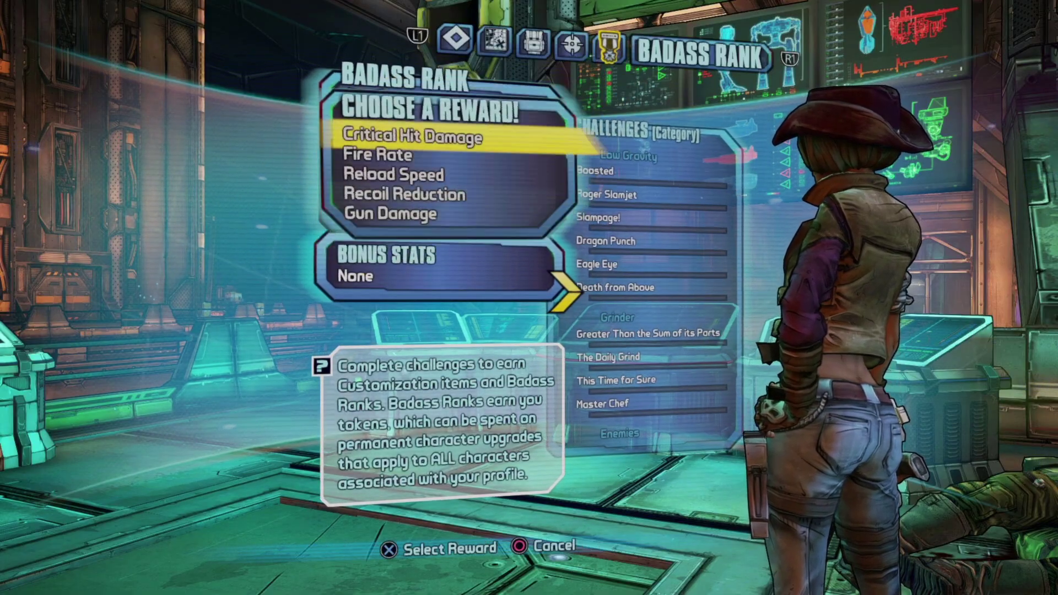
- Confirm the Critical Hit Damage reward in the game, and repeat next scans for the exact value 0 in PS4 Cheater
key(Return)
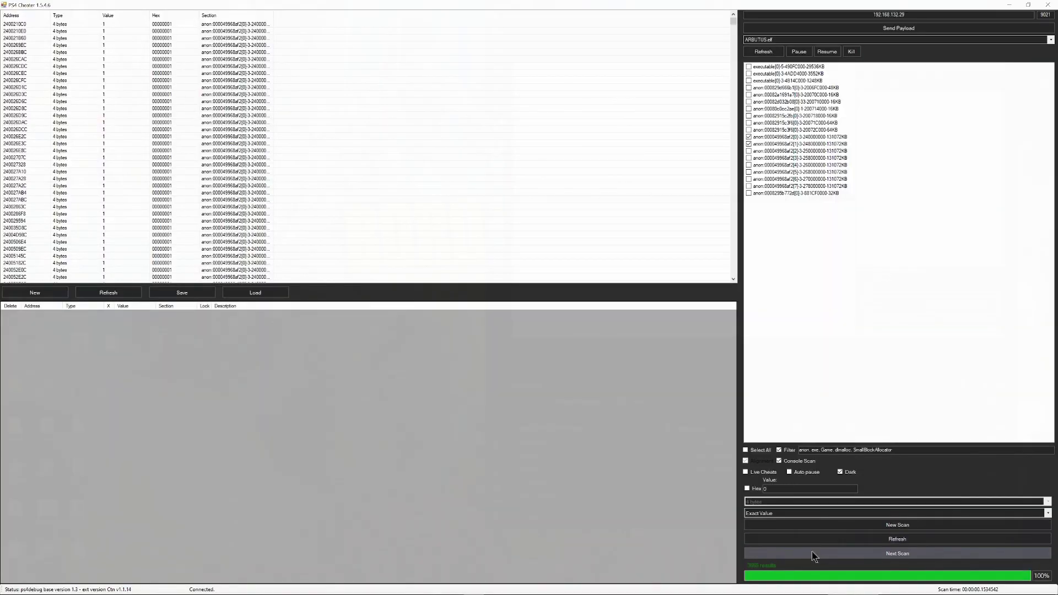
click(814, 556)
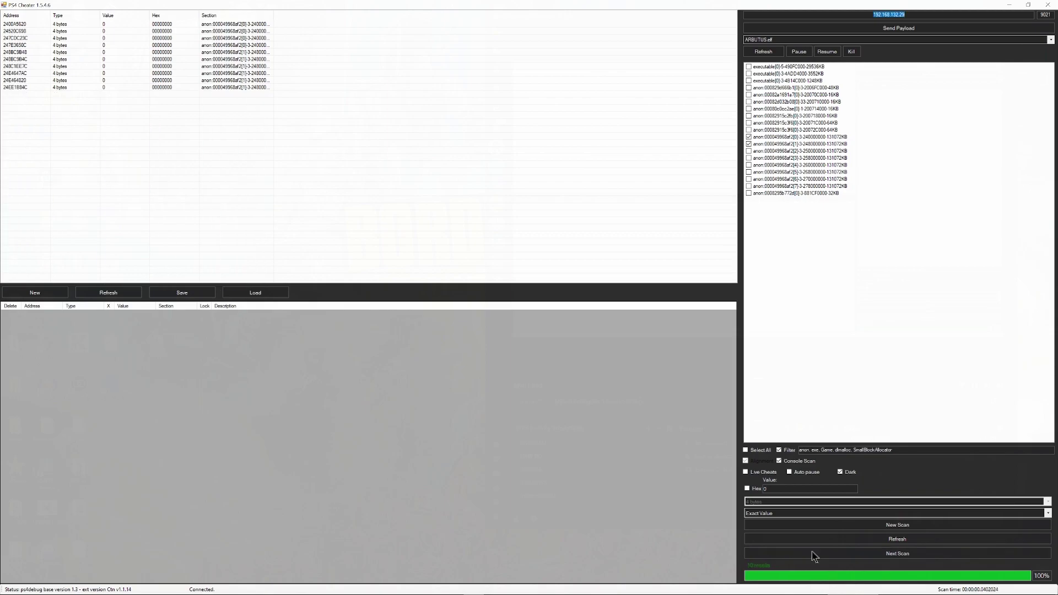
click(814, 556)
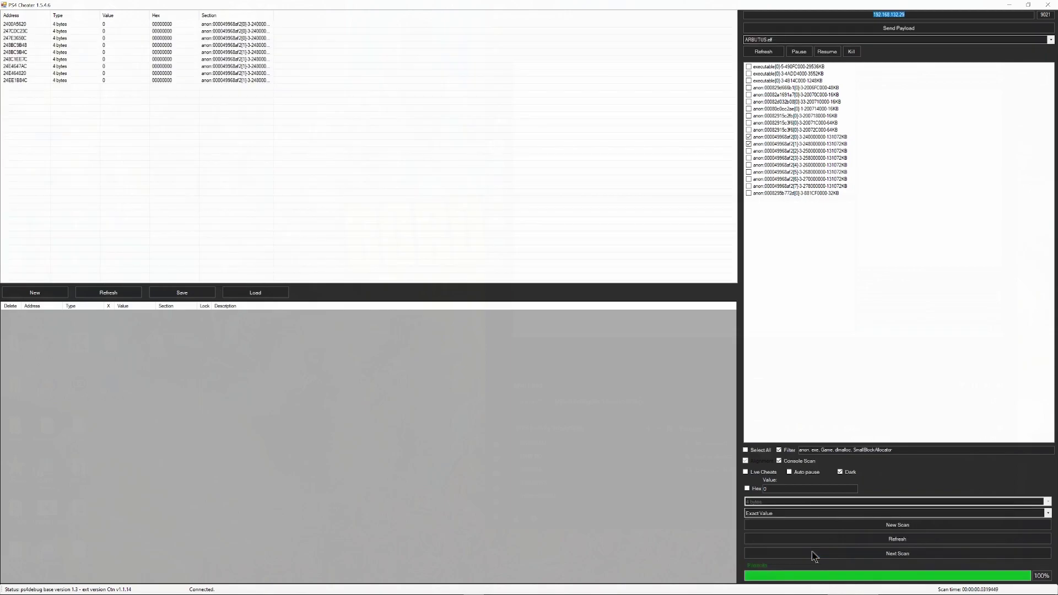
click(814, 556)
click(814, 555)
click(813, 553)
- Try the value 1 on the first scan result in the cheat list, check the game view, and delete that entry
double_click(86, 24)
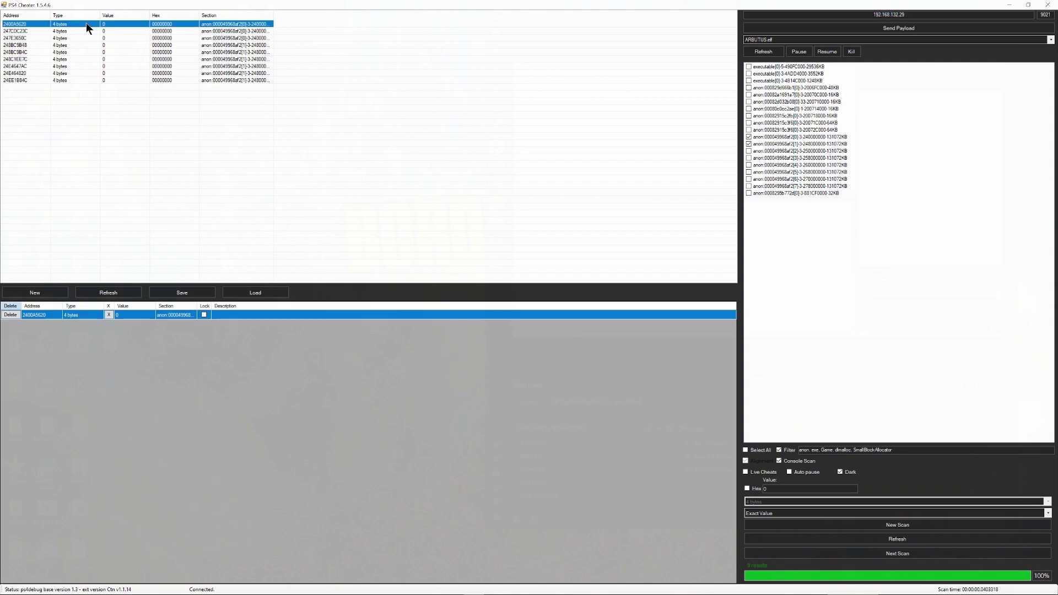
click(127, 316)
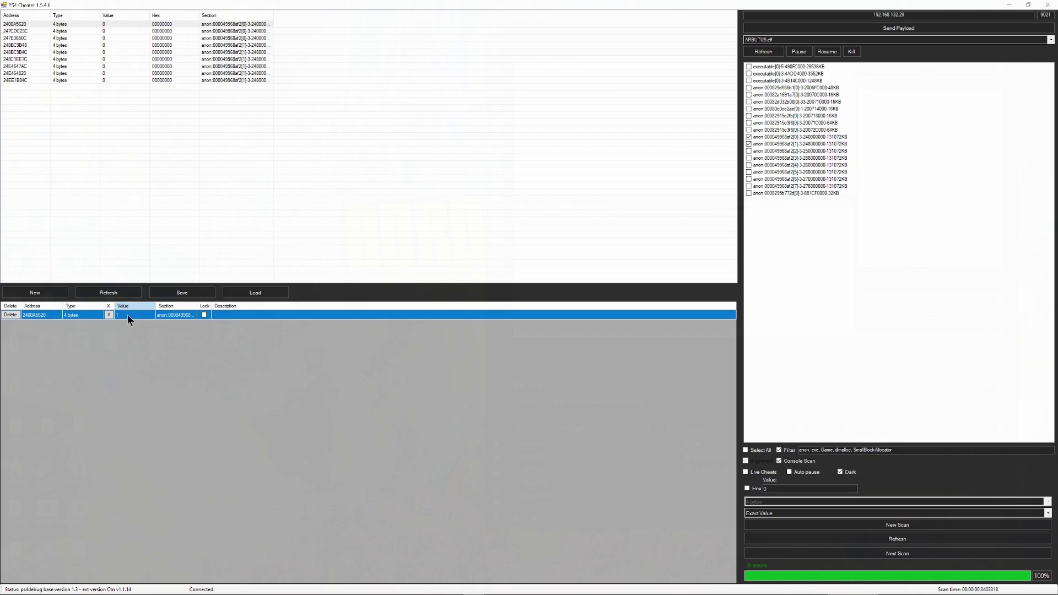
click(474, 587)
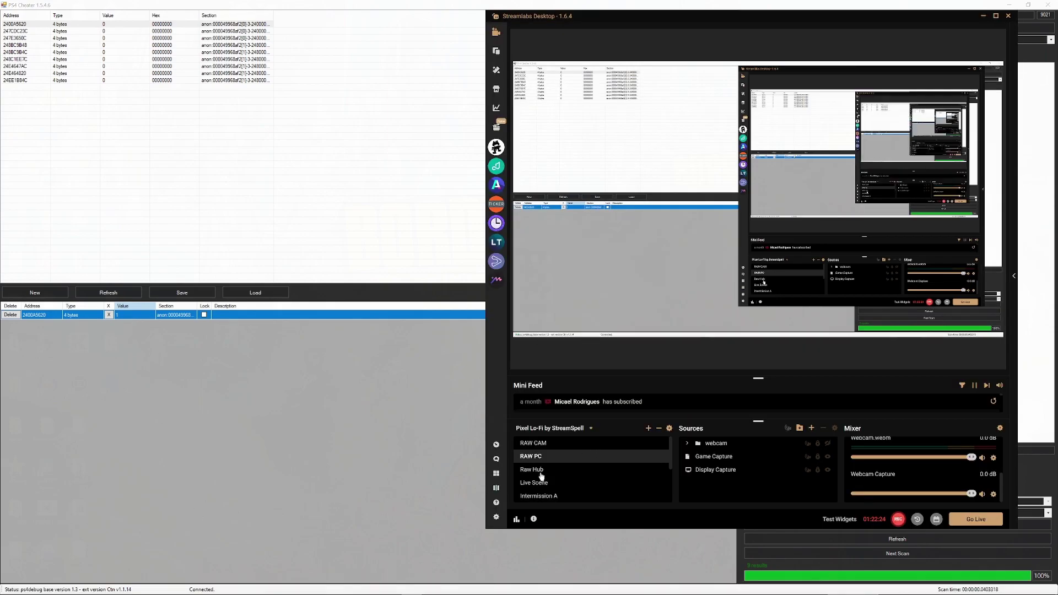
click(537, 471)
click(31, 323)
click(17, 315)
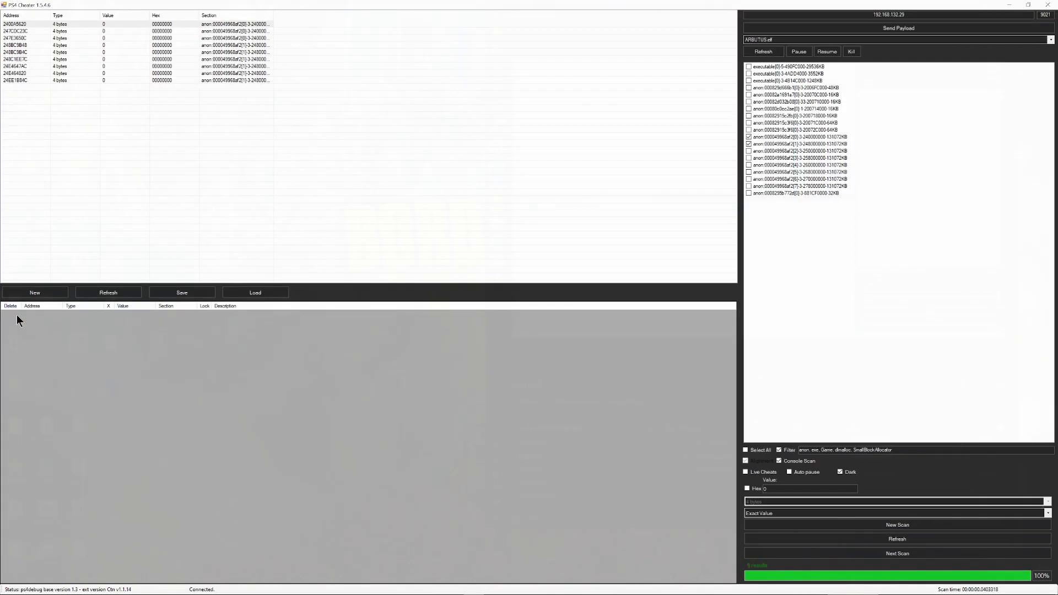
- Add the second scan result, 247CDC23C, to the cheat list with the value 1 and check it in the game view
double_click(74, 31)
click(132, 315)
click(133, 315)
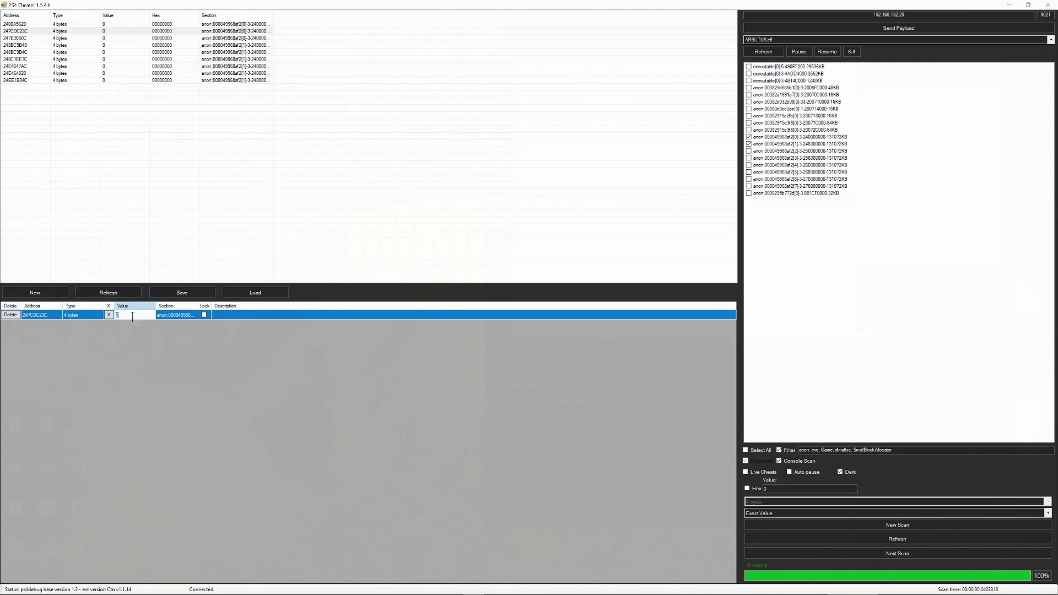
text(1)
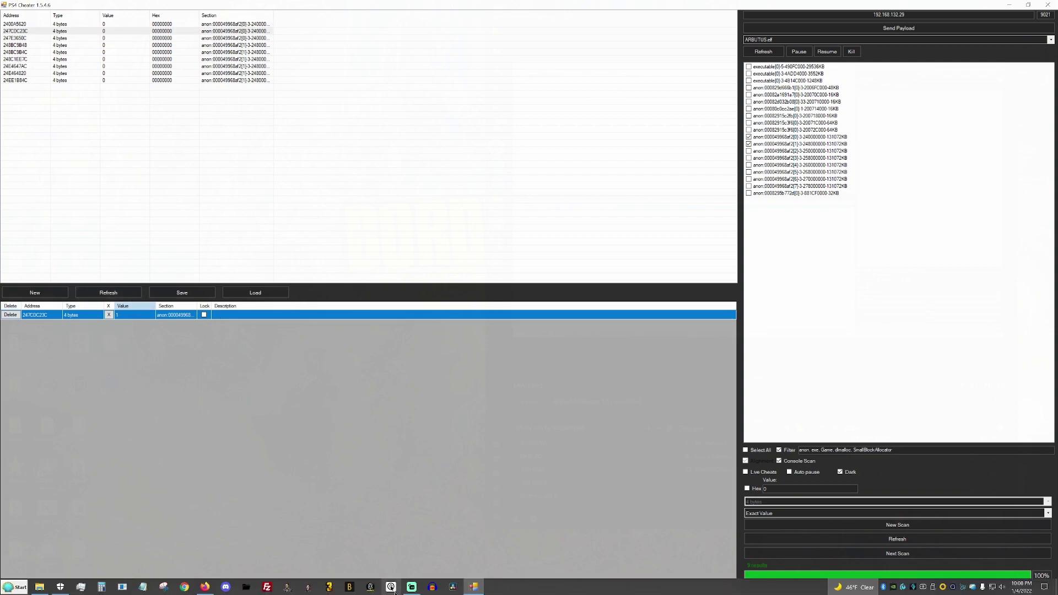
click(402, 587)
click(539, 469)
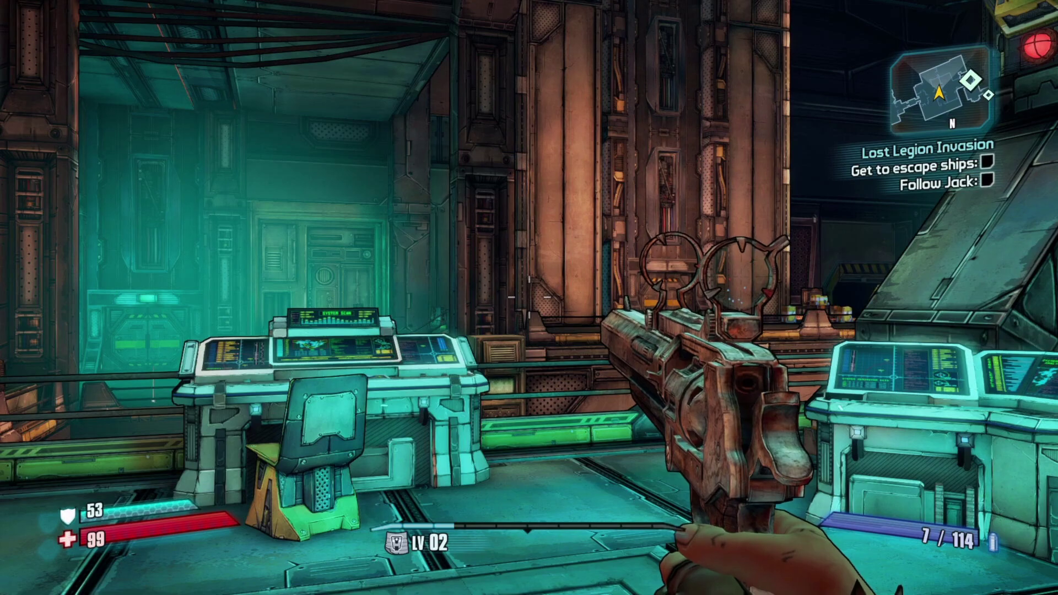
key(Escape)
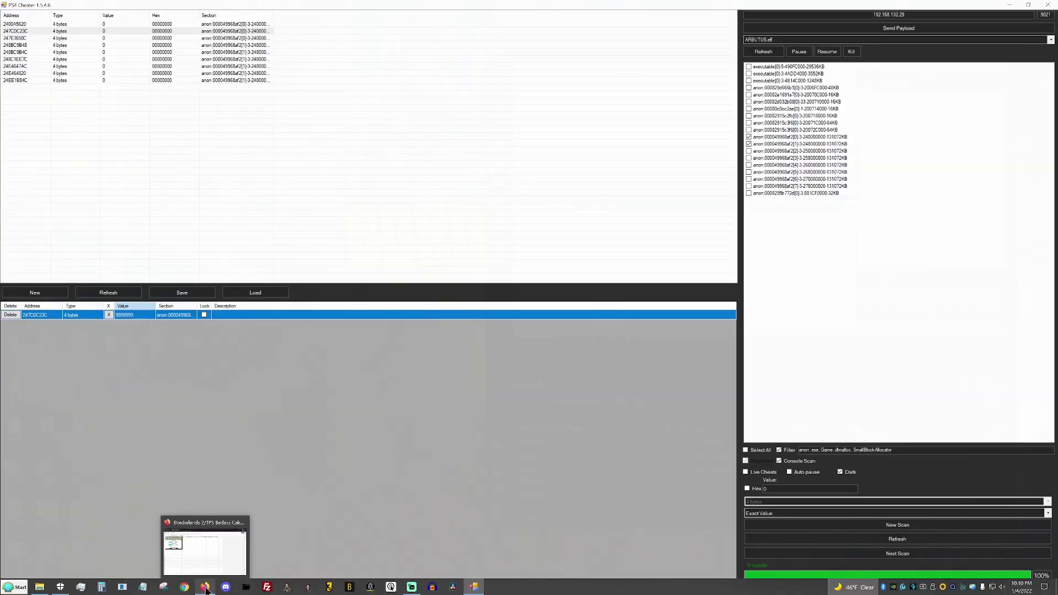
- Switch to the Badass Calculator spreadsheet, close the extra Google Sheets tab, and set Bonus Percent to 3.8
click(206, 538)
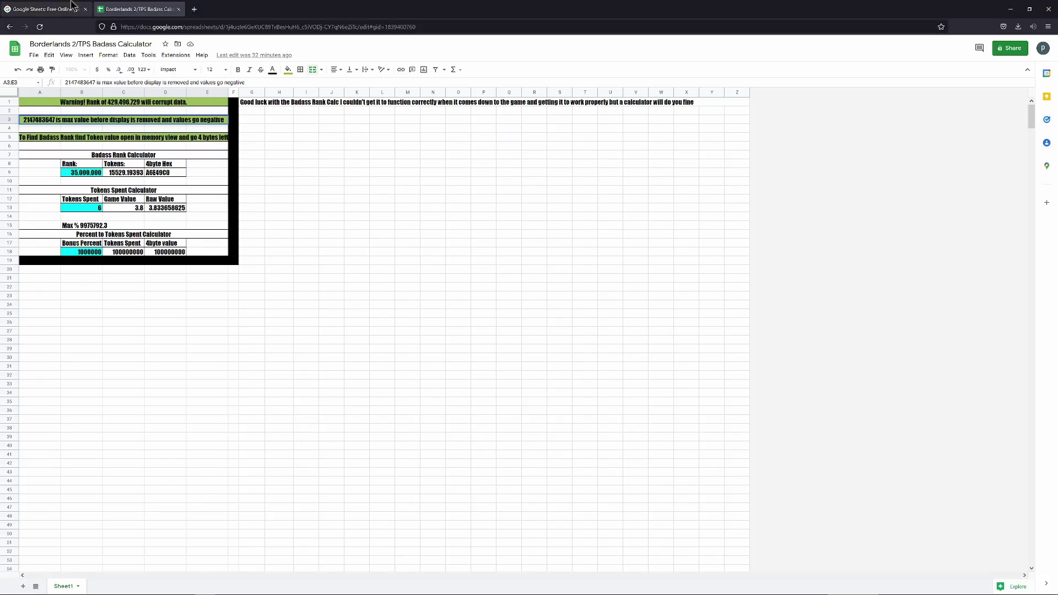
click(85, 9)
click(76, 254)
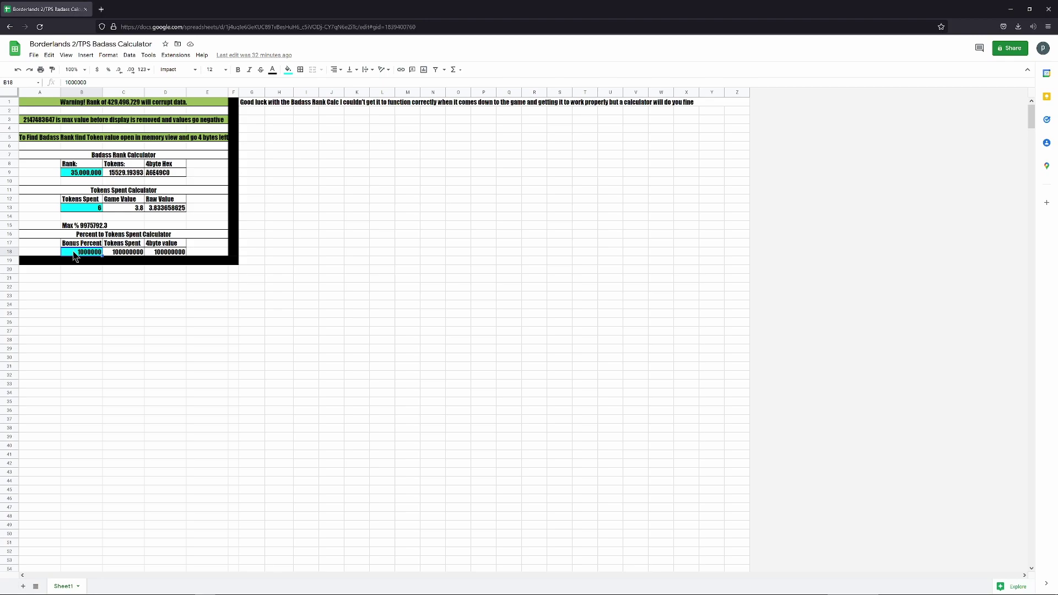
double_click(76, 254)
key(BackSpace)
key(BackSpace)
key(BackSpace)
key(BackSpace)
key(BackSpace)
key(BackSpace)
key(BackSpace)
text(3.8)
key(Return)
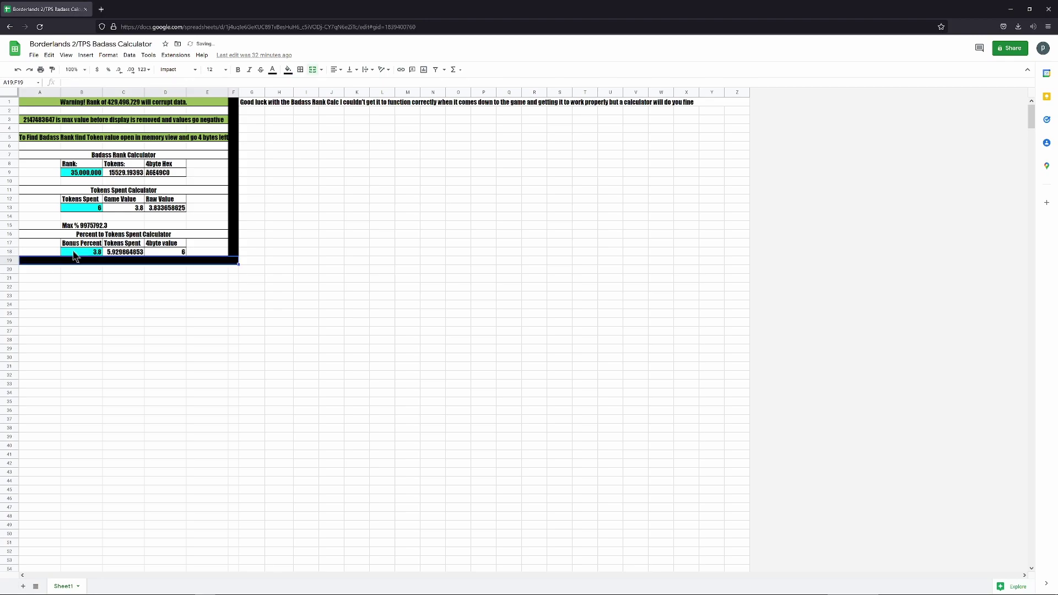
- Set Bonus Percent in the Percent to Tokens Spent Calculator to 4.8
double_click(92, 252)
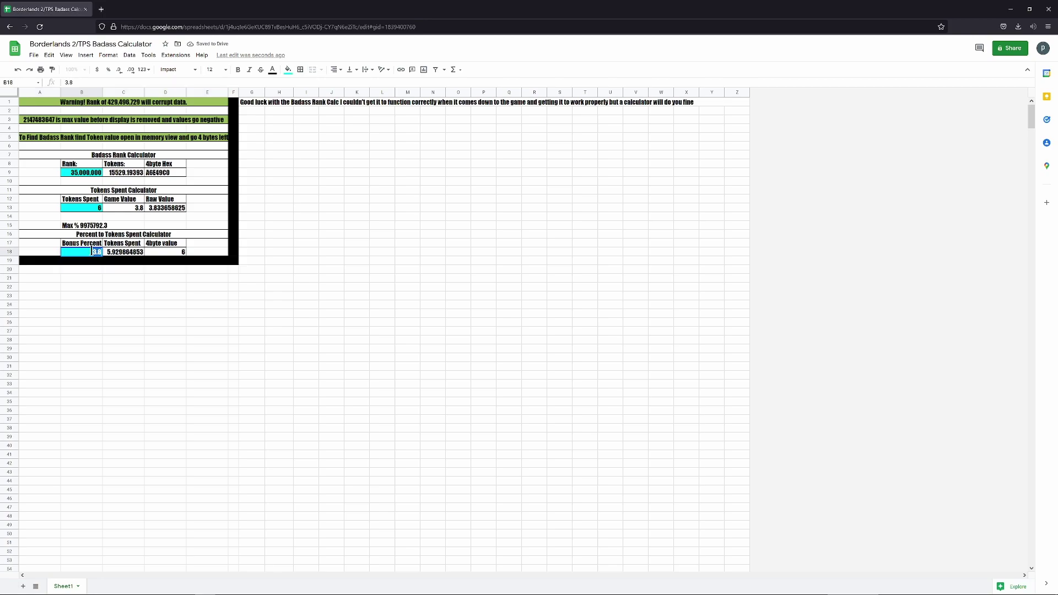
text(4.8)
key(Return)
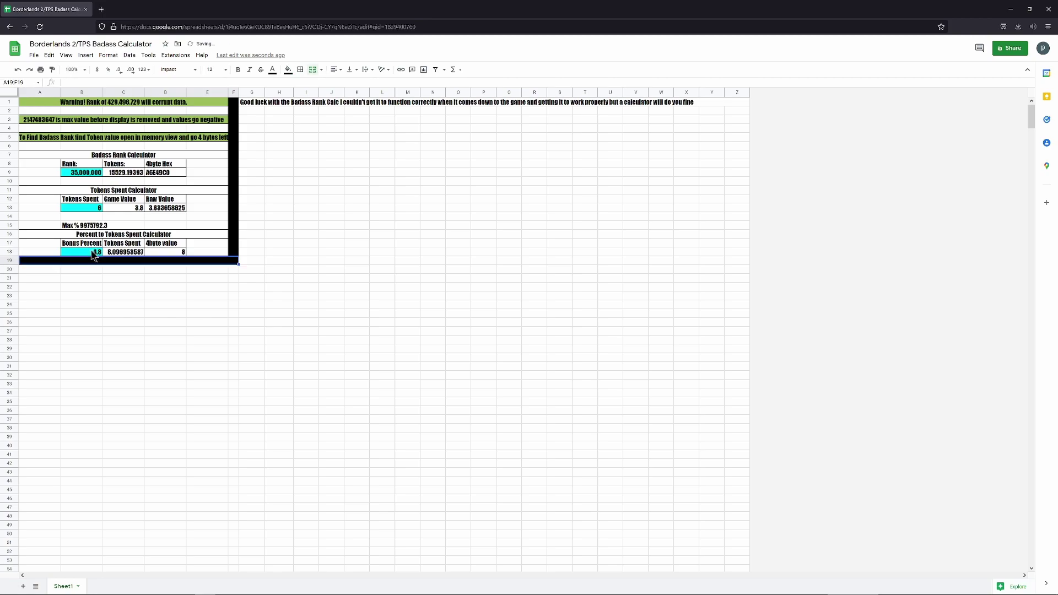
- Return to PS4 Cheater, start a new scan, and run a Between Value first scan for 4-byte values from 6 to 8
click(474, 587)
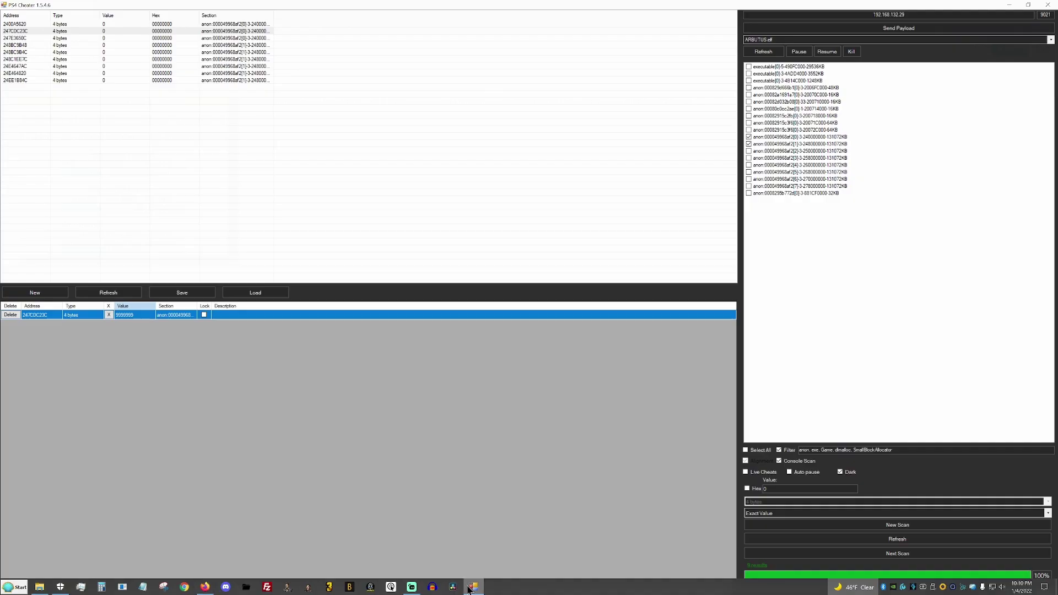
click(860, 522)
click(821, 514)
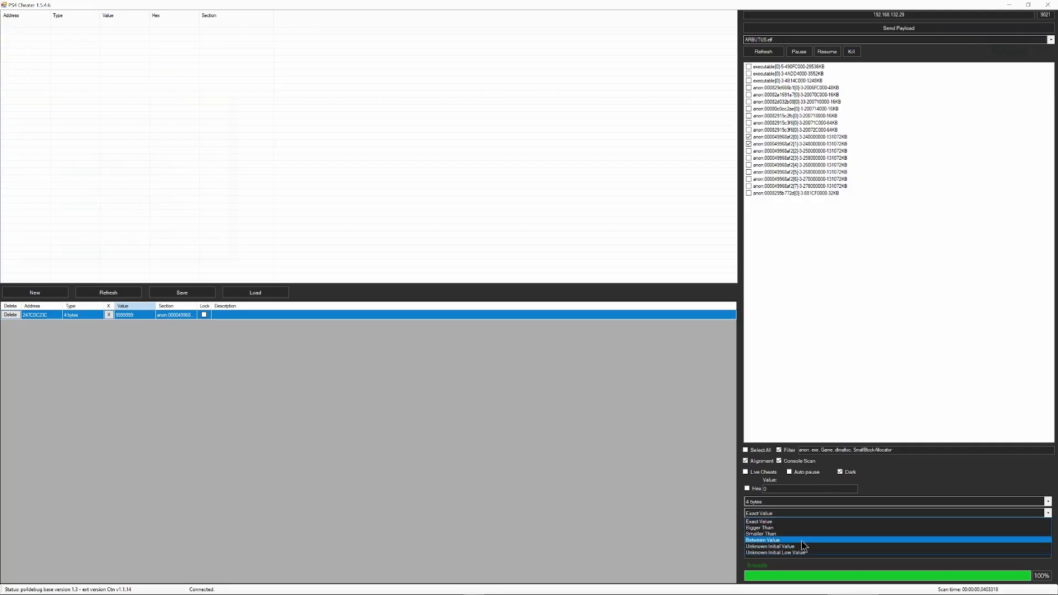
click(804, 540)
double_click(782, 490)
text(1000000000)
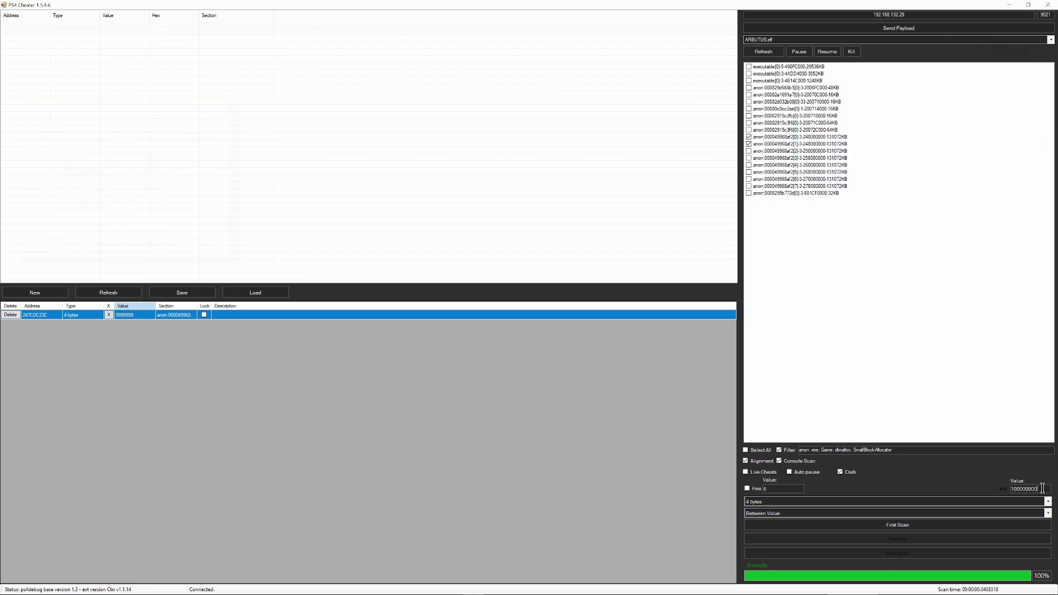
drag(1043, 488, 976, 474)
click(885, 524)
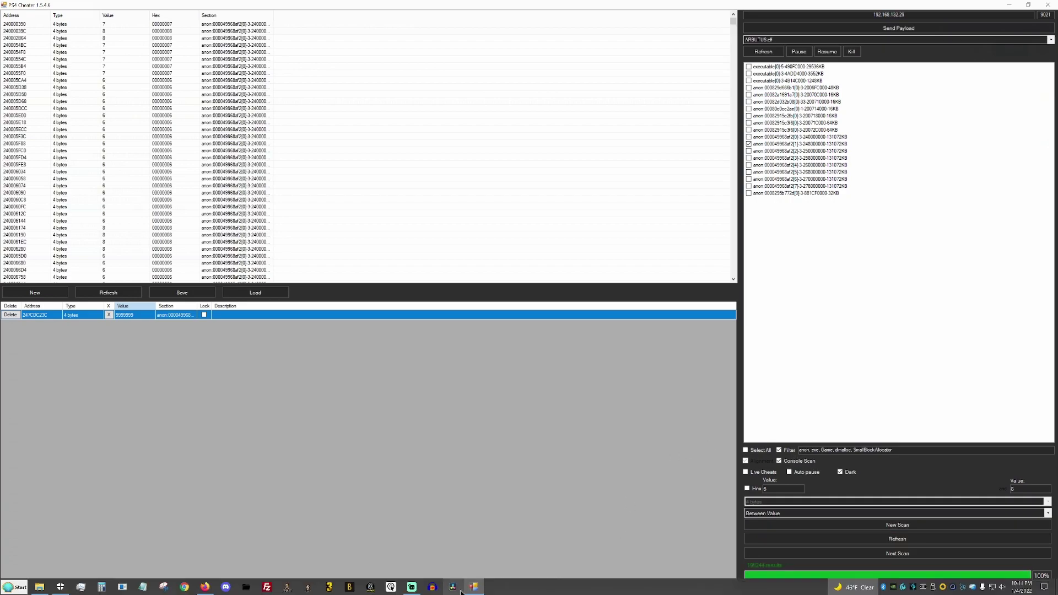
- Check the game view, and enter Bonus Percent 6.8 followed by 8 in the calculator spreadsheet
click(412, 587)
click(555, 473)
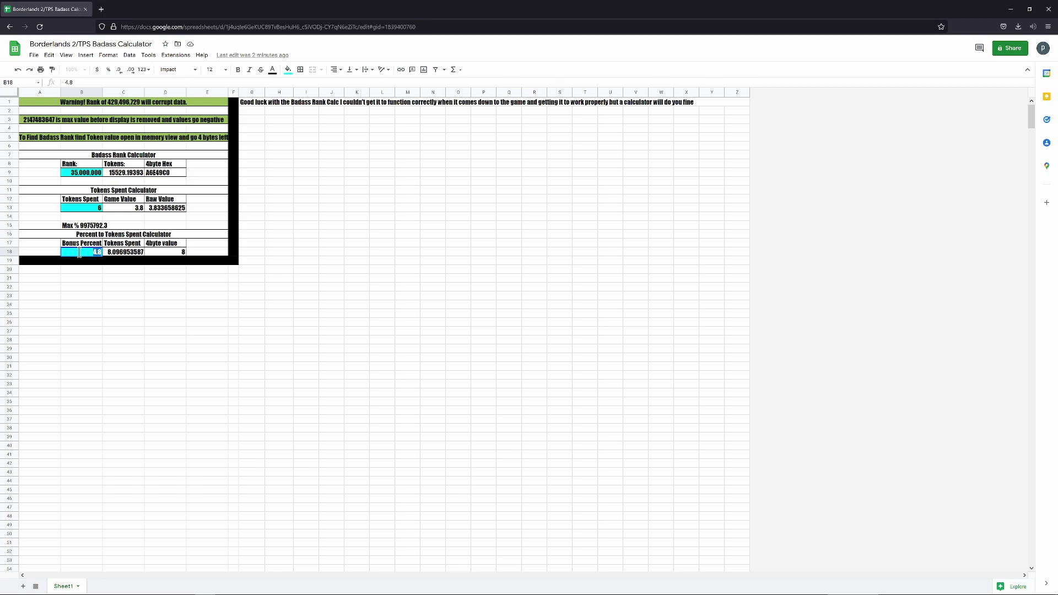
click(81, 260)
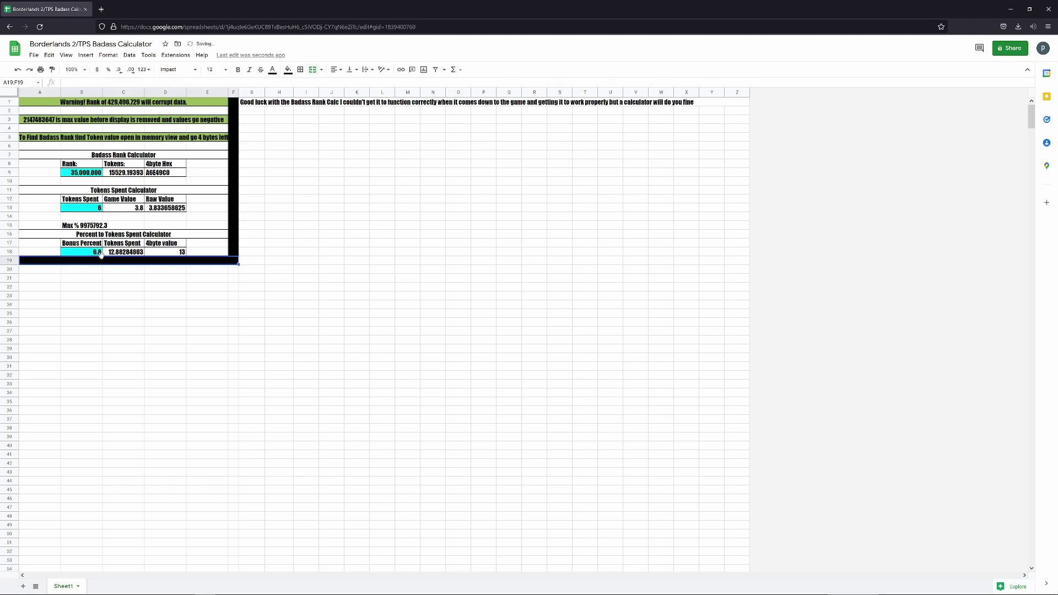
double_click(73, 252)
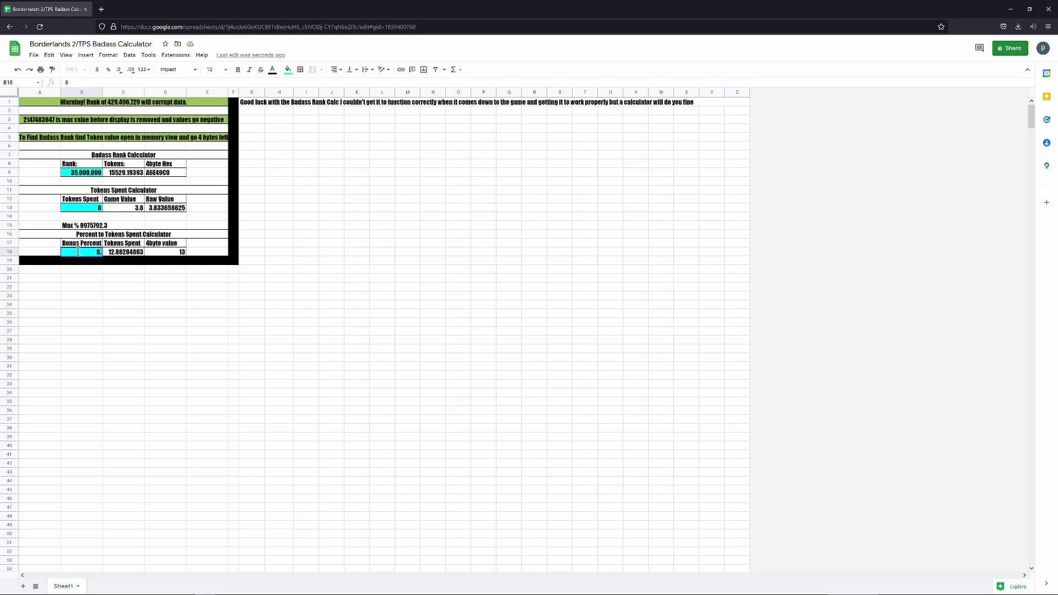
key(Return)
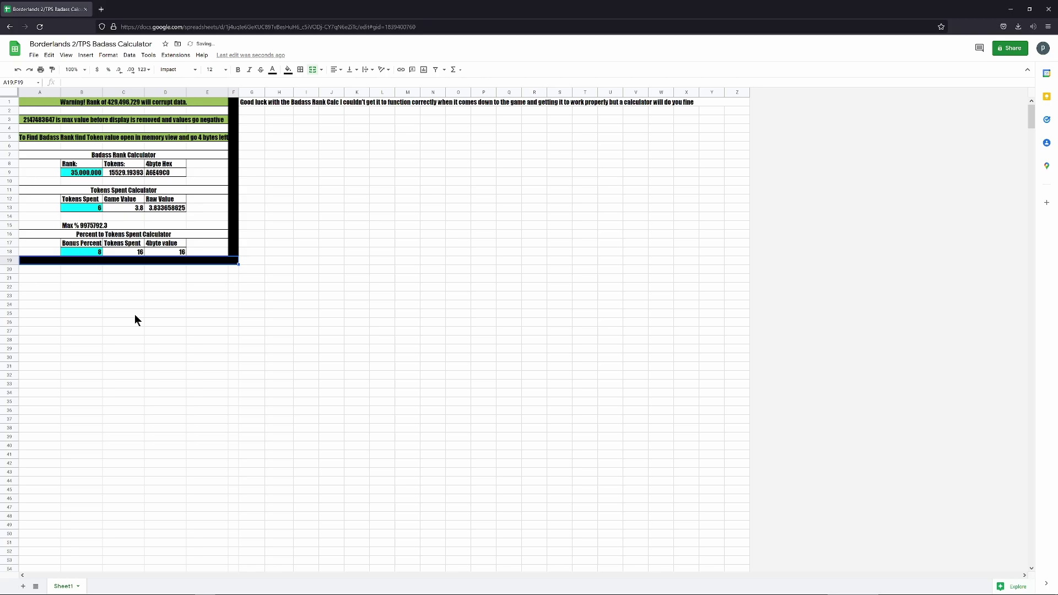
- Return to PS4 Cheater and enter 13 as a limit for the next Between Value scan
mouse_move(390, 587)
click(477, 589)
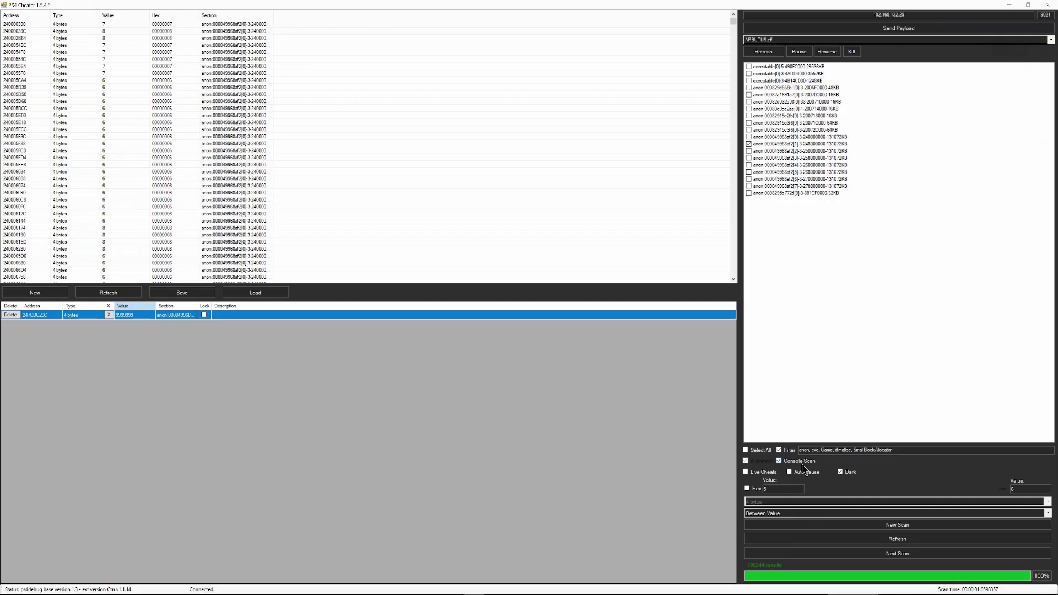
text(13)
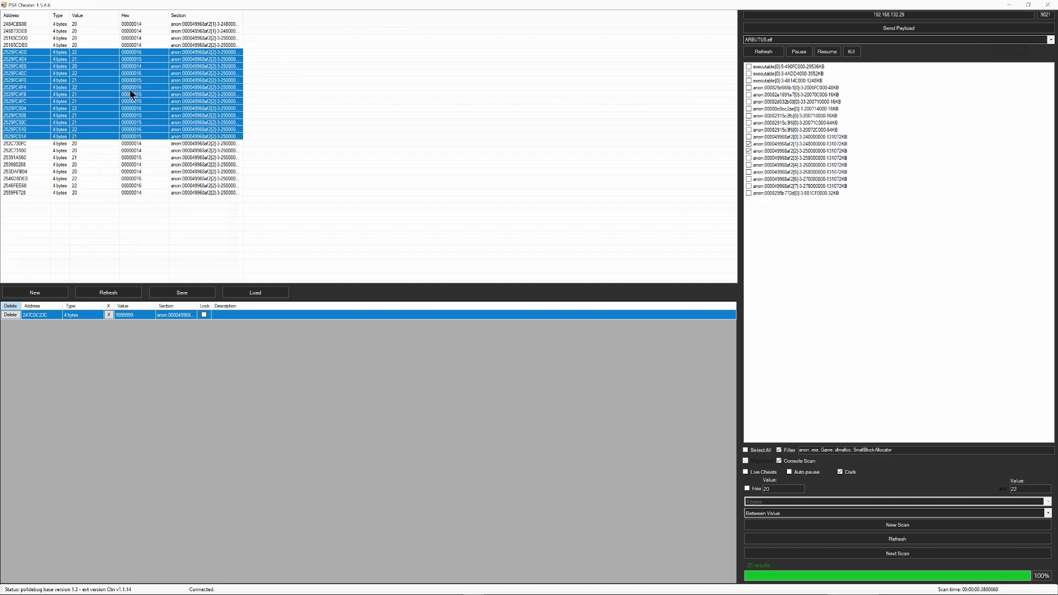
- Add the selected scan results from 2529FC4E0 to 2529FC514 to the cheat list and set each of their values to 5
right_click(81, 96)
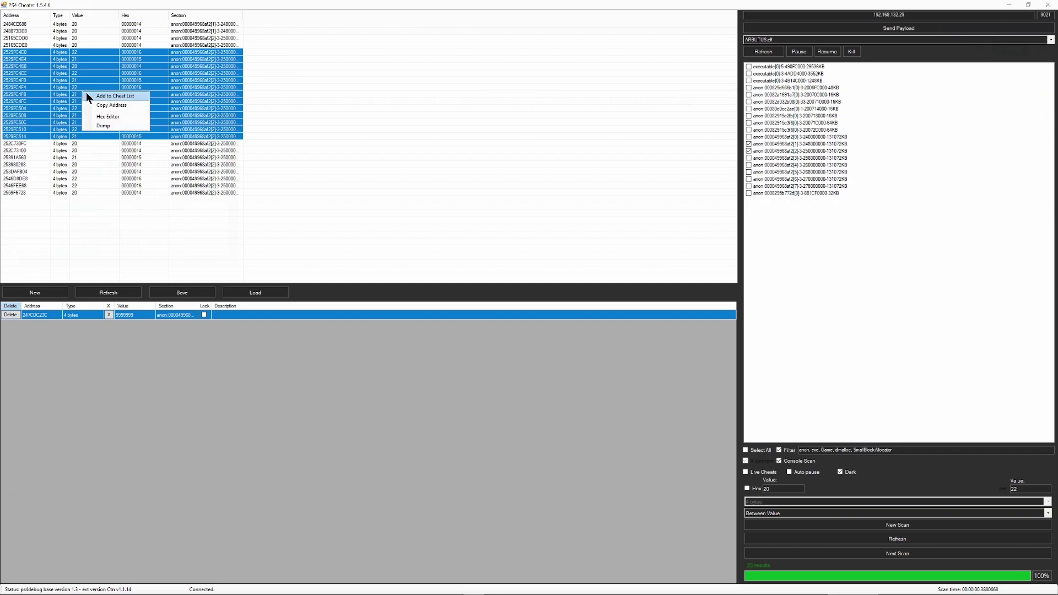
click(97, 97)
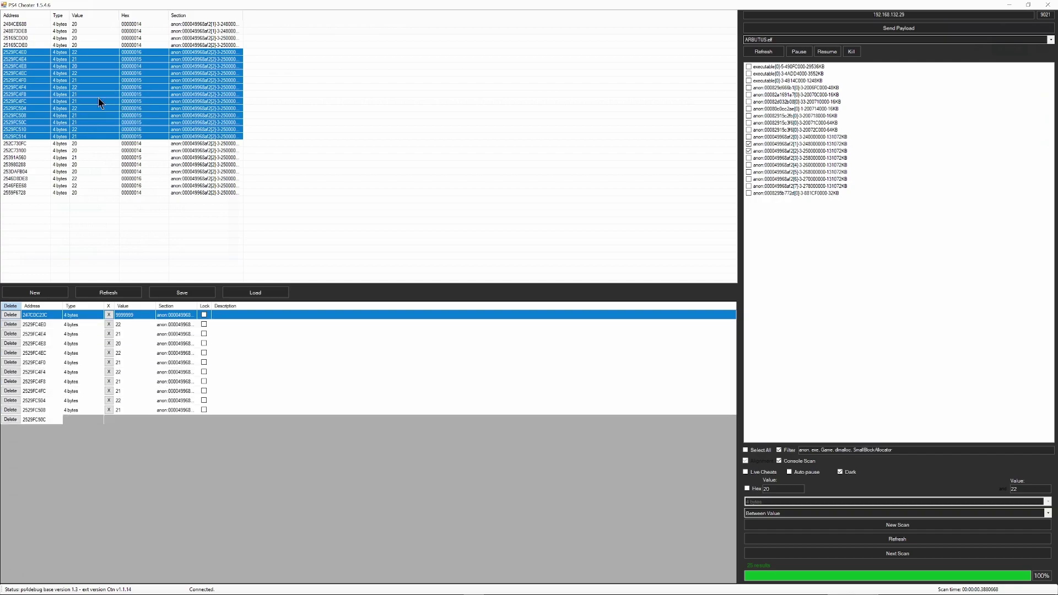
click(127, 326)
click(126, 326)
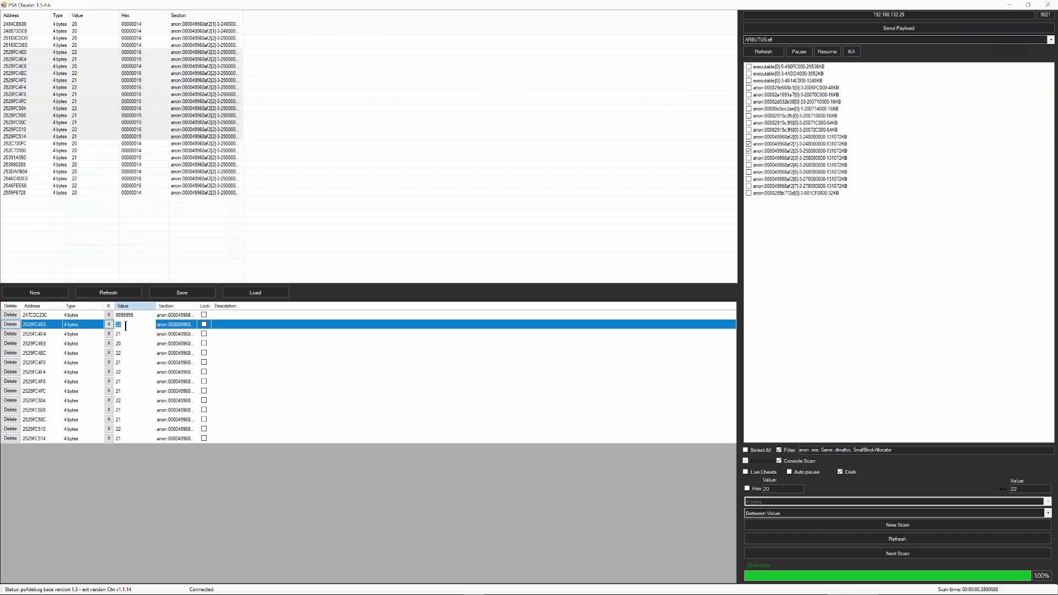
key(5)
key(Down)
key(5)
key(Down)
key(5)
key(Down)
key(5)
key(Down)
key(5)
key(Down)
key(5)
key(Down)
key(5)
key(Down)
key(5)
key(Down)
key(5)
key(Down)
key(5)
key(Down)
key(5)
key(Down)
key(5)
key(Down)
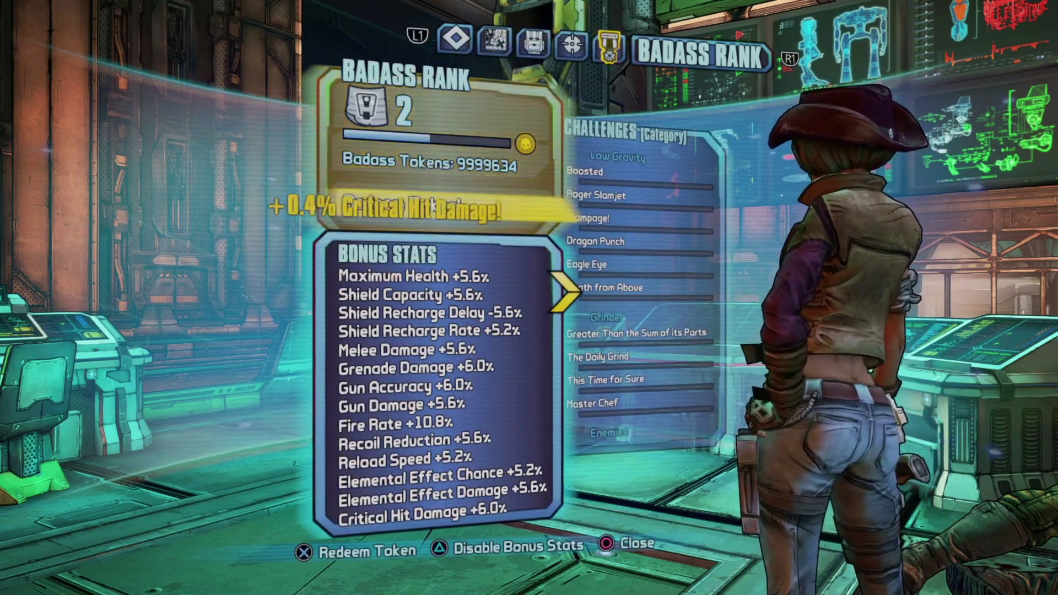
- Close the game's Badass Rank screen, return to PS4 Cheater, and describe the 2529FC500 entry as "firerate"
key(Escape)
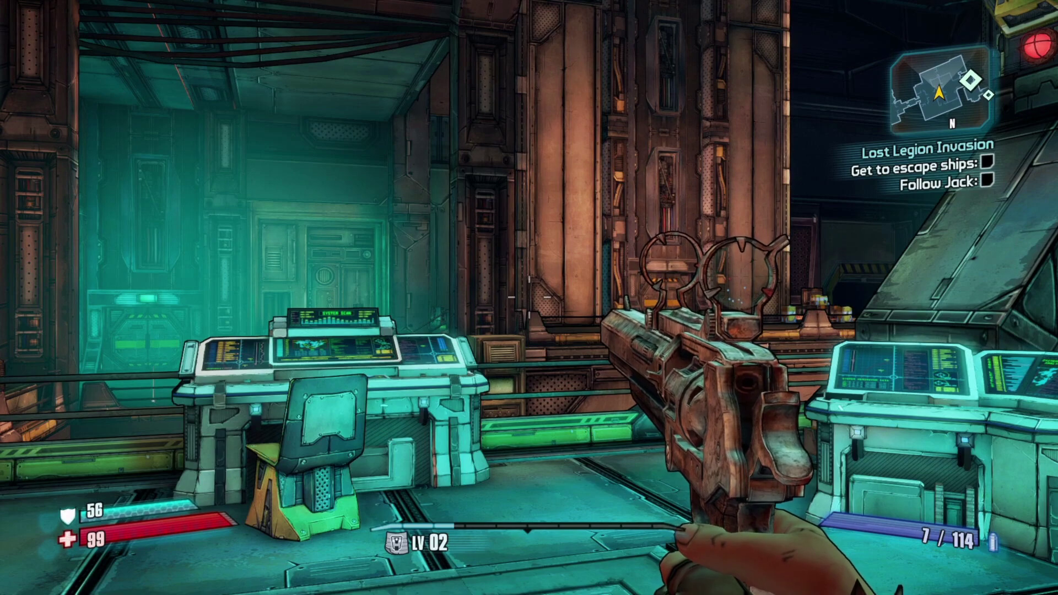
key(Tab)
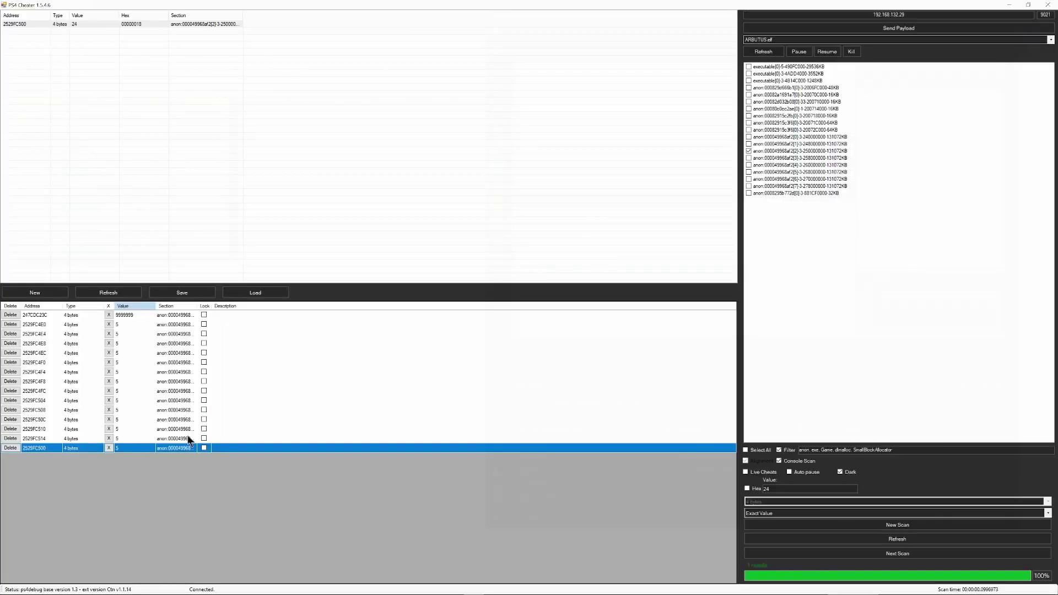
click(247, 447)
click(247, 447)
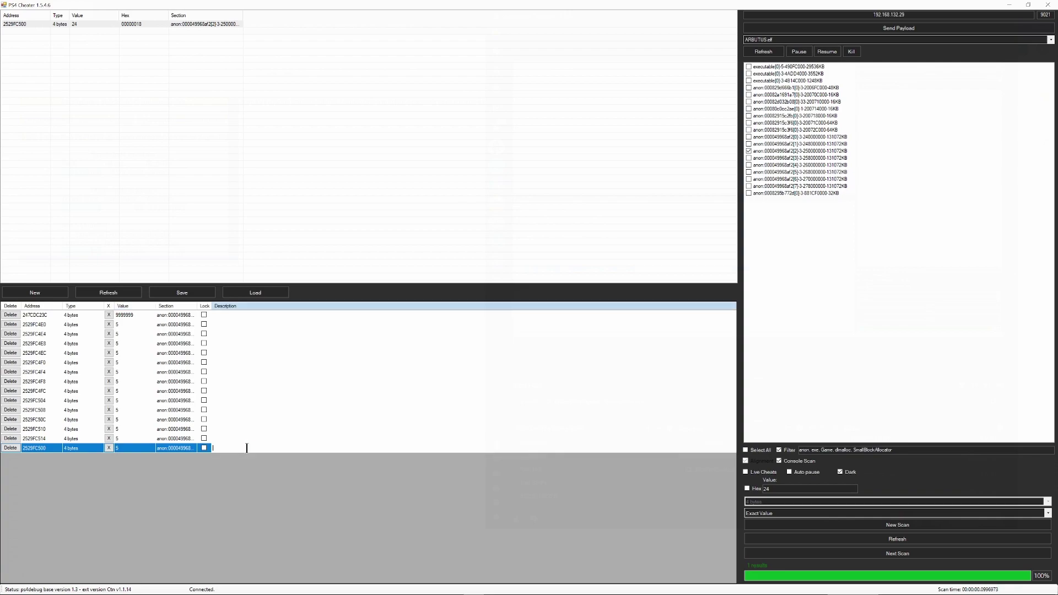
text(firerate)
key(Return)
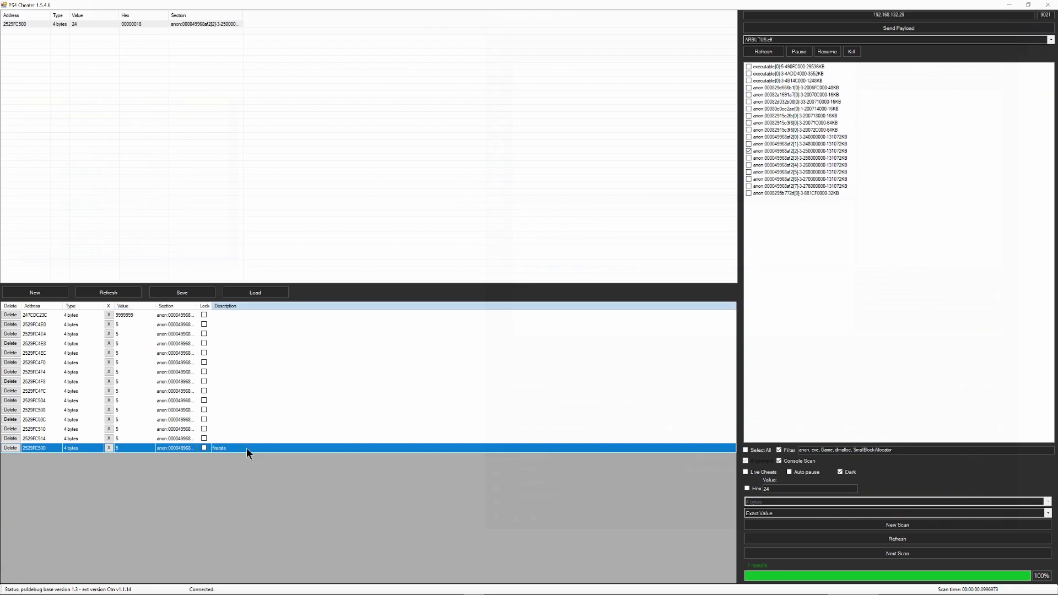
- Select the value of the 2529FC4E0 entry, switch to the calculator spreadsheet, and enter Bonus Percent 123456
click(123, 326)
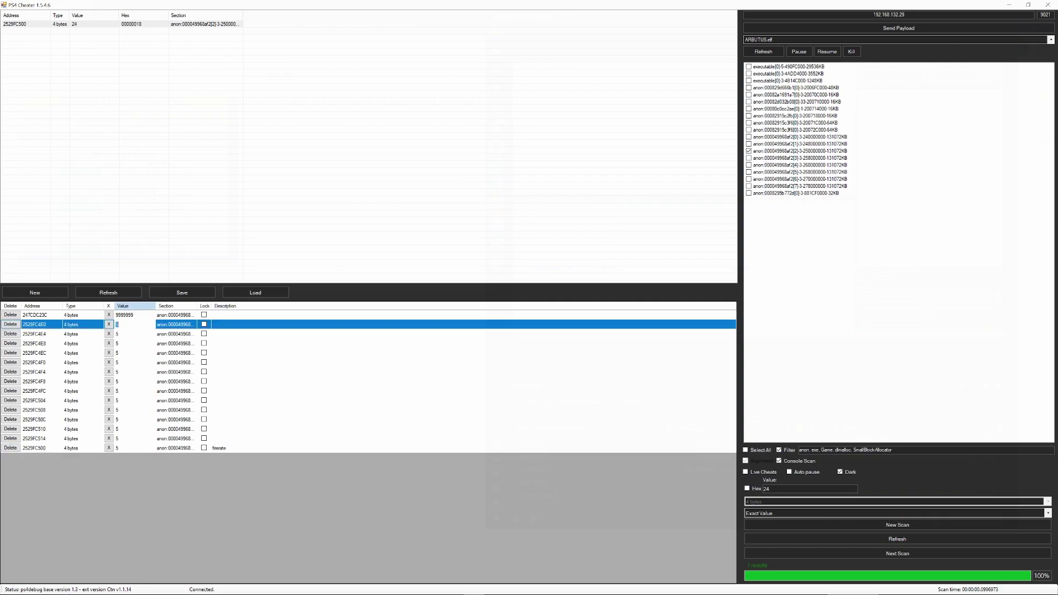
click(203, 587)
double_click(75, 252)
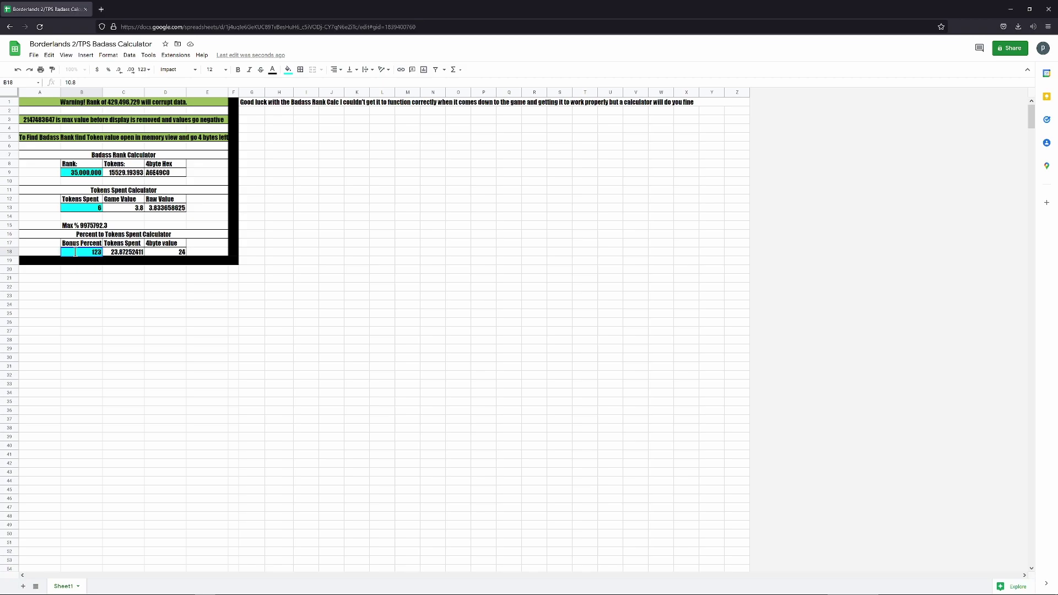
text(123456)
key(Return)
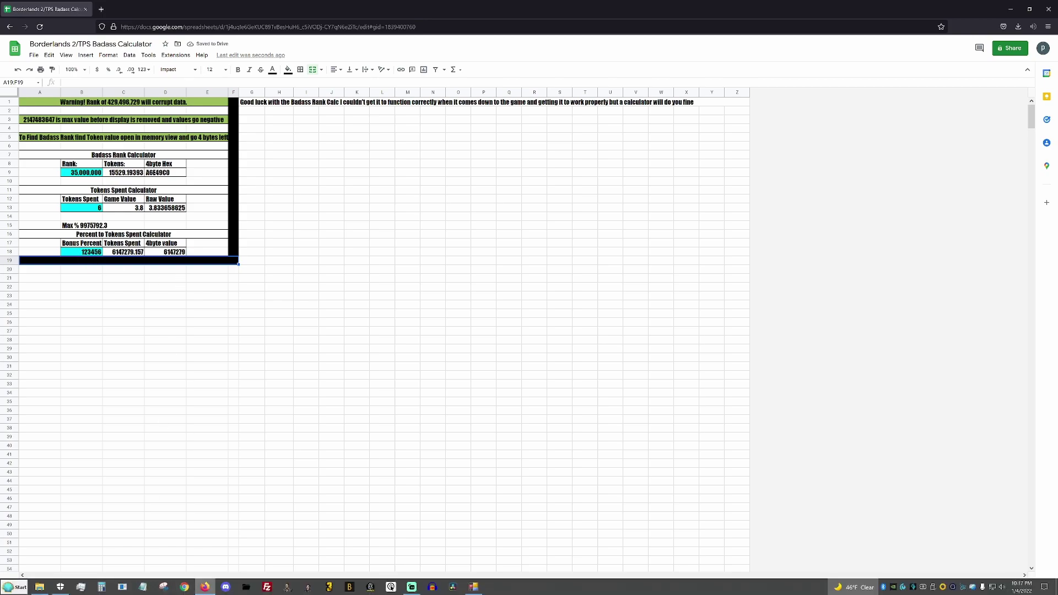
- Return to PS4 Cheater, restore it to a smaller window, and place it over the spreadsheet beside the calculator
click(474, 587)
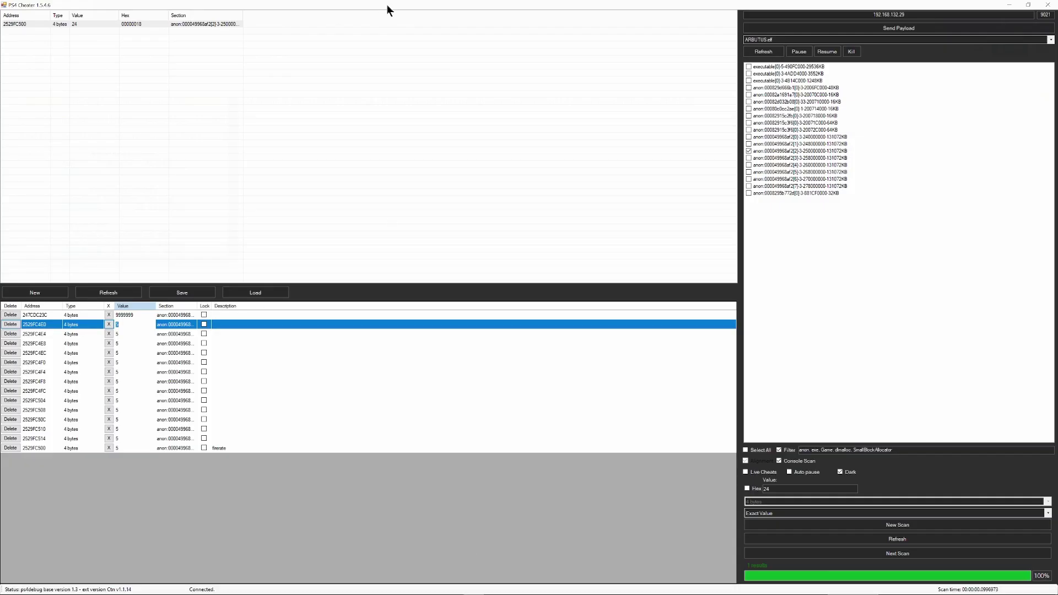
click(1028, 4)
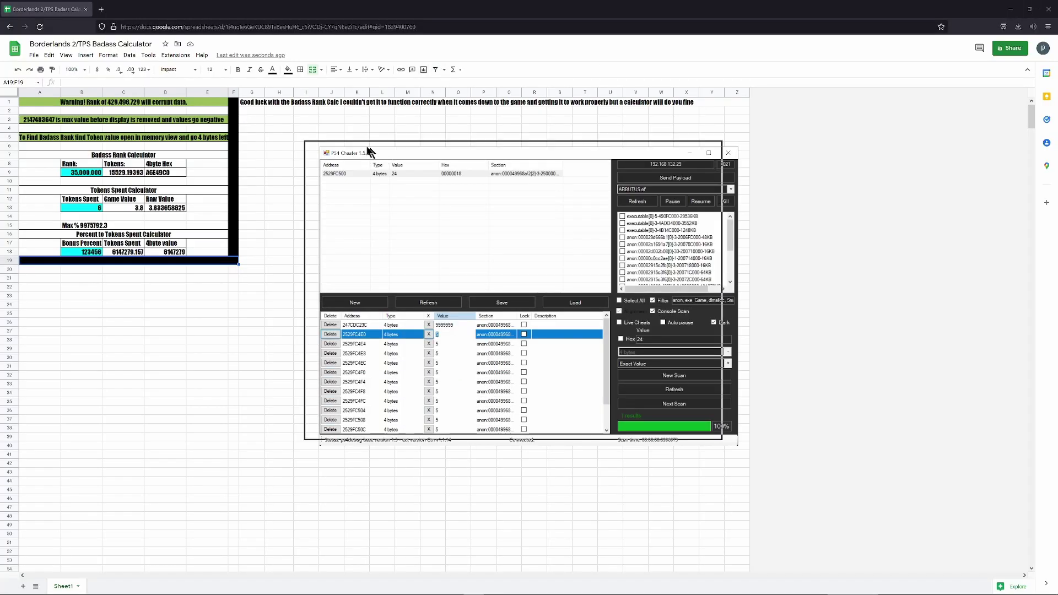
drag(375, 149, 309, 108)
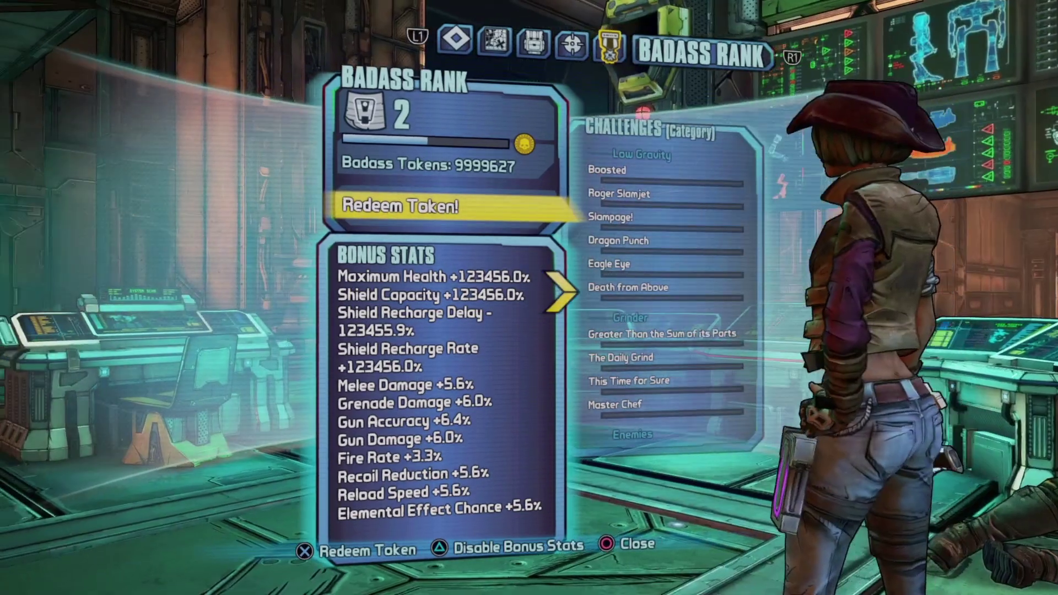
- In the game, redeem a Badass Token for Recoil Reduction, toggle the bonus stats off and on, and leave the Badass Rank screen
key(Return)
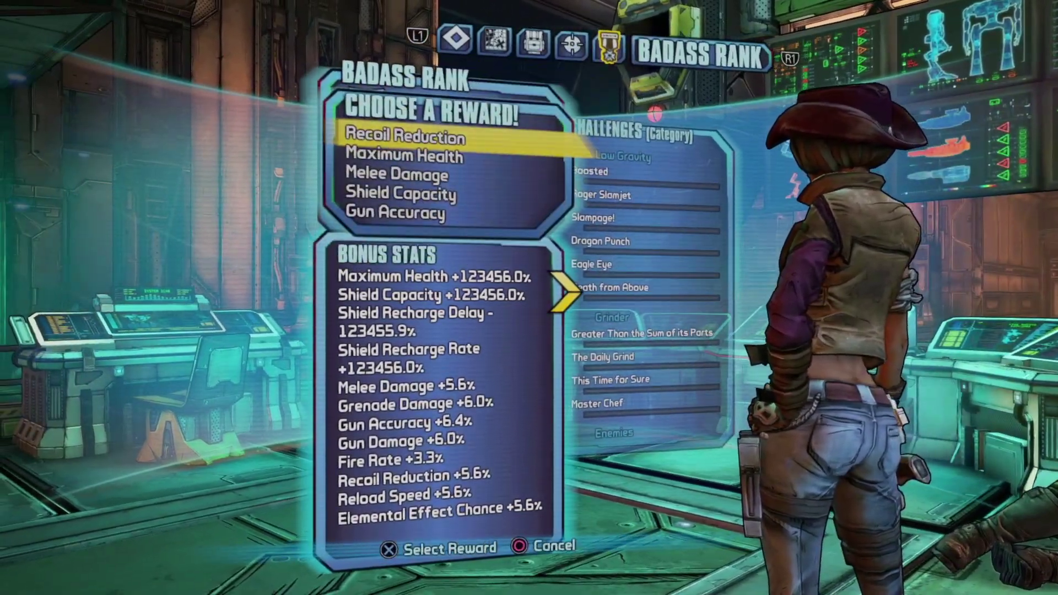
key(Return)
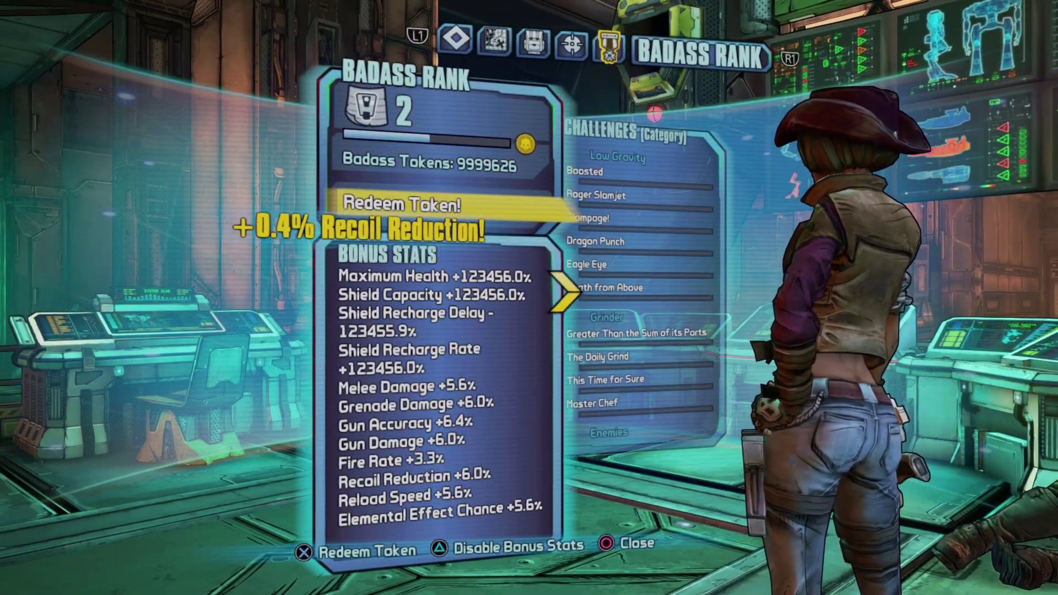
key(y)
key(y)
key(Escape)
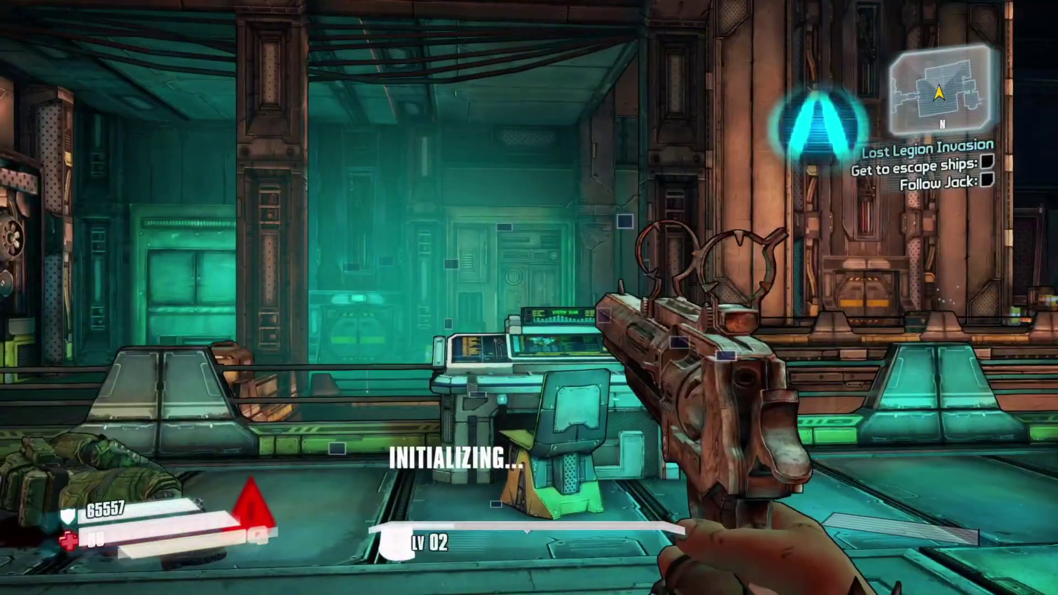
- Look around the game area and reopen the Badass Rank screen to examine the bonus stats
key(a)
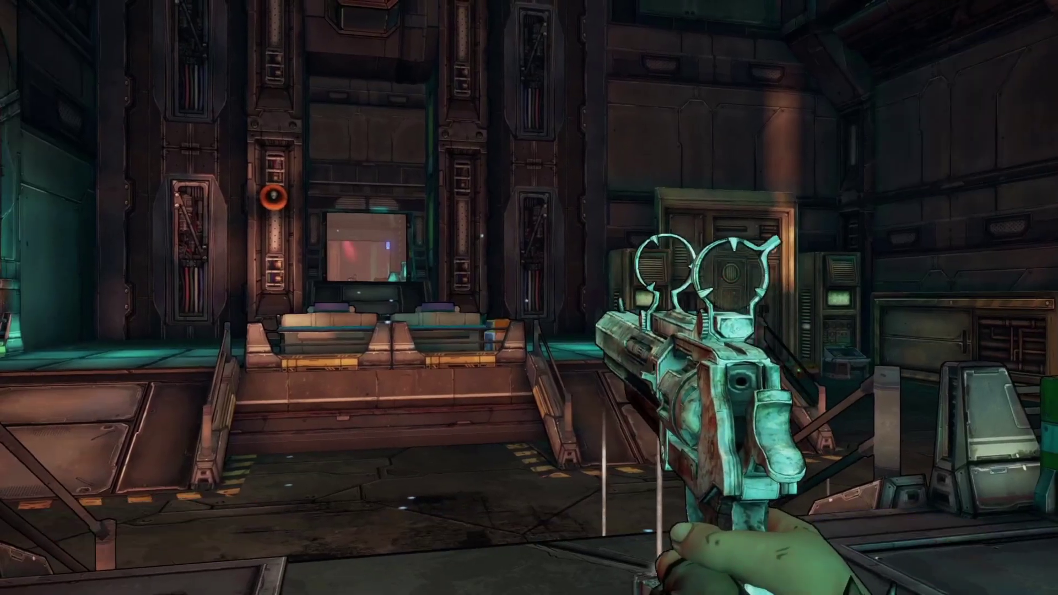
key(Tab)
key(Return)
key(Return)
key(Escape)
key(Tab)
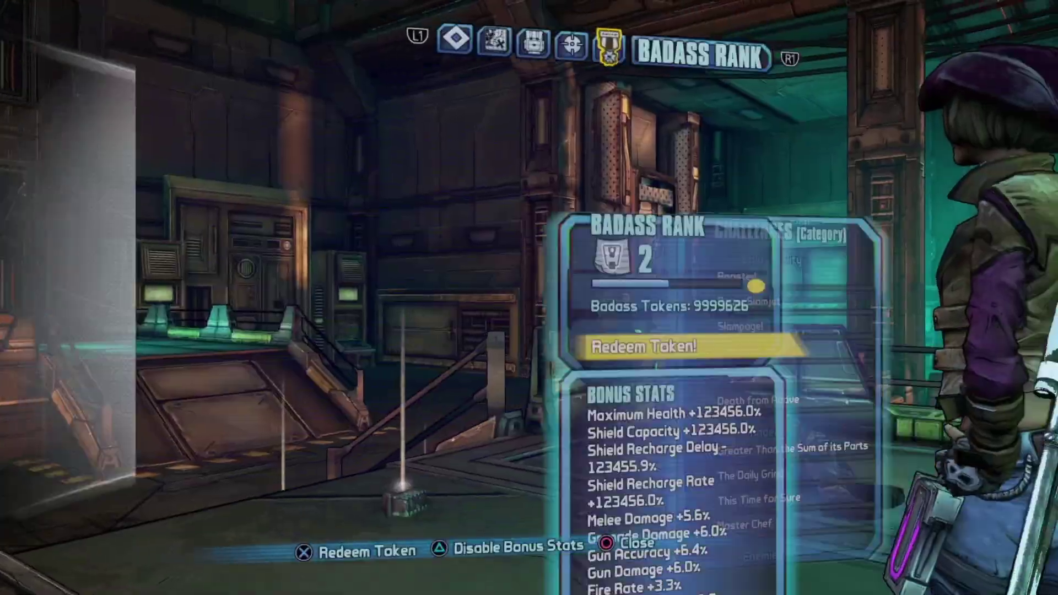
key(Left)
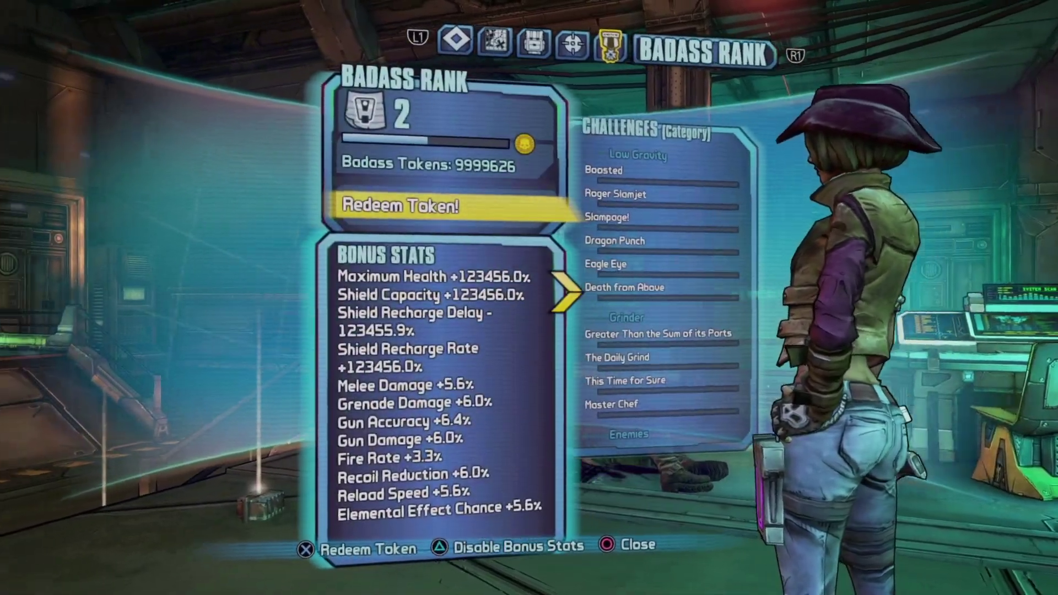